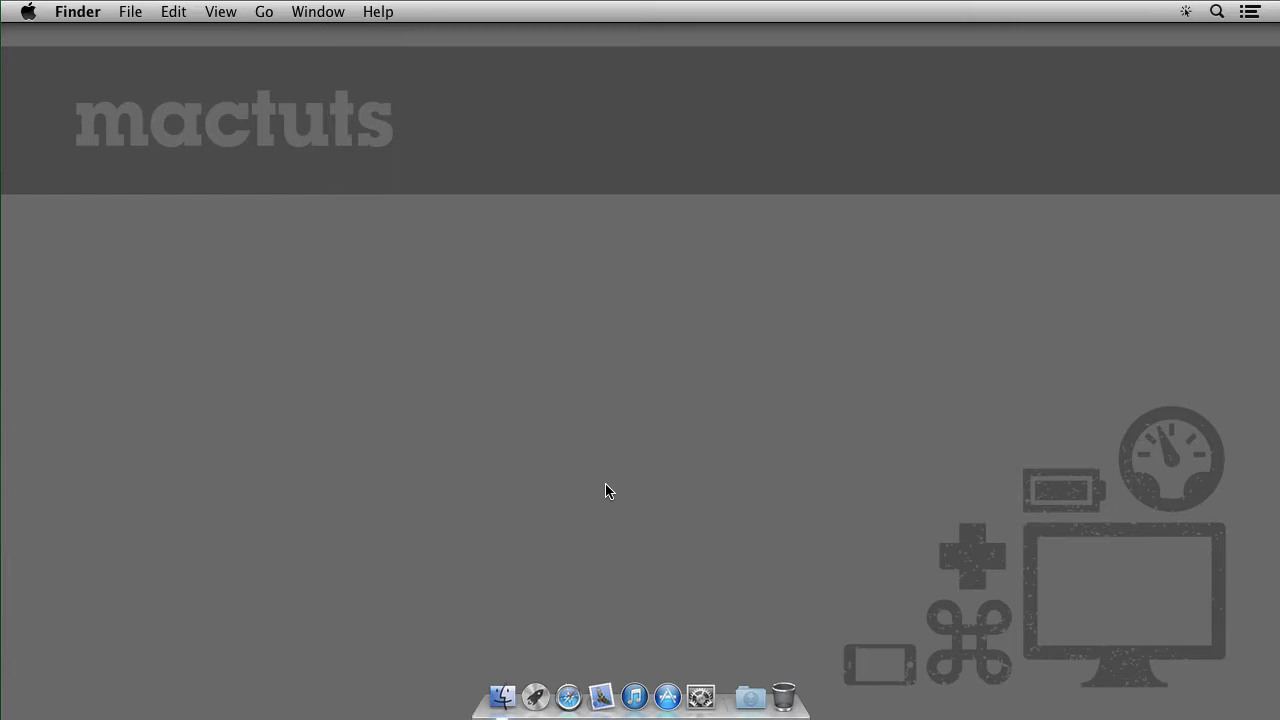
# Open a new Finder window from the Dock, showing the home folder
pyautogui.click(502, 697)
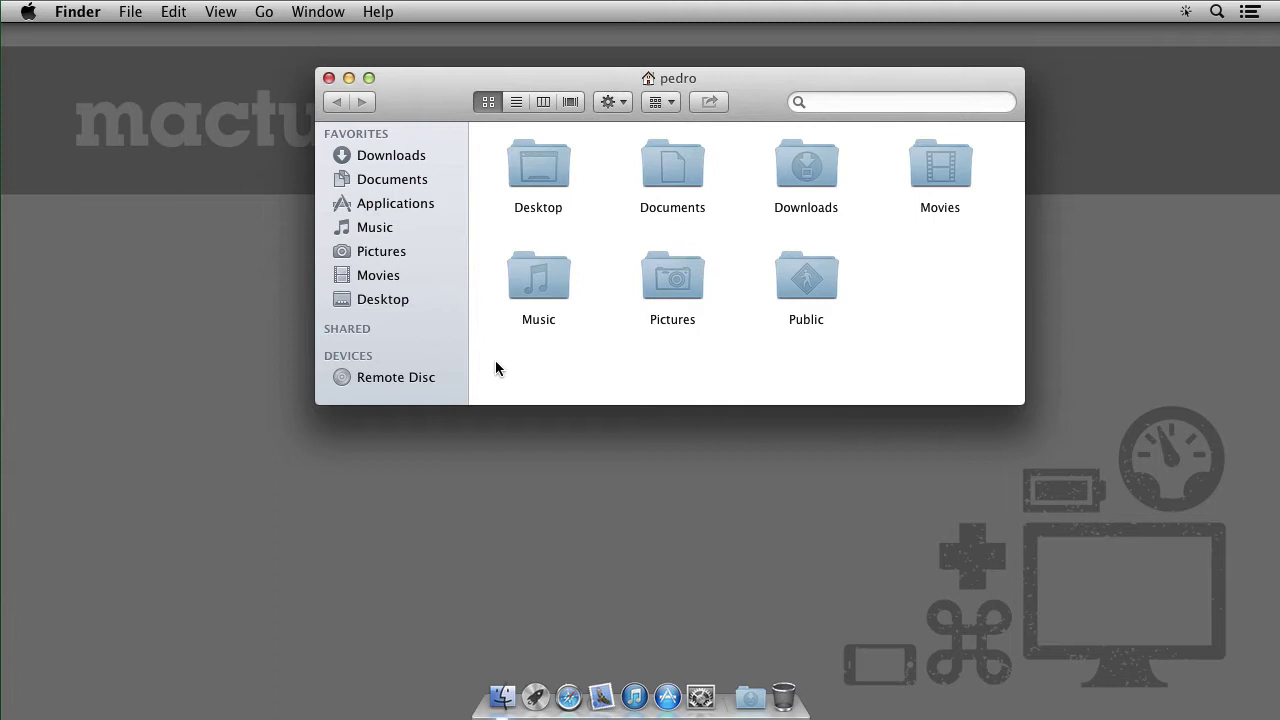
# Browse the Downloads, Documents and Applications folders from the Finder sidebar
pyautogui.doubleClick(808, 184)
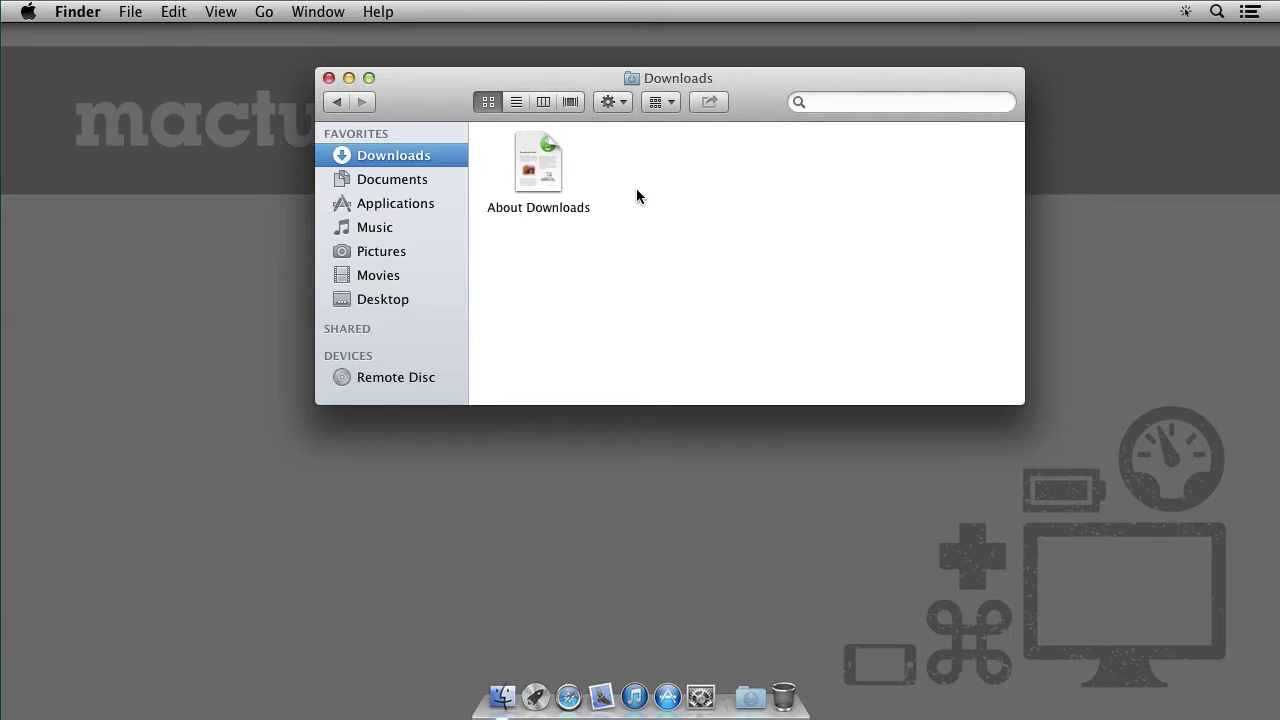
pyautogui.click(419, 185)
pyautogui.click(407, 201)
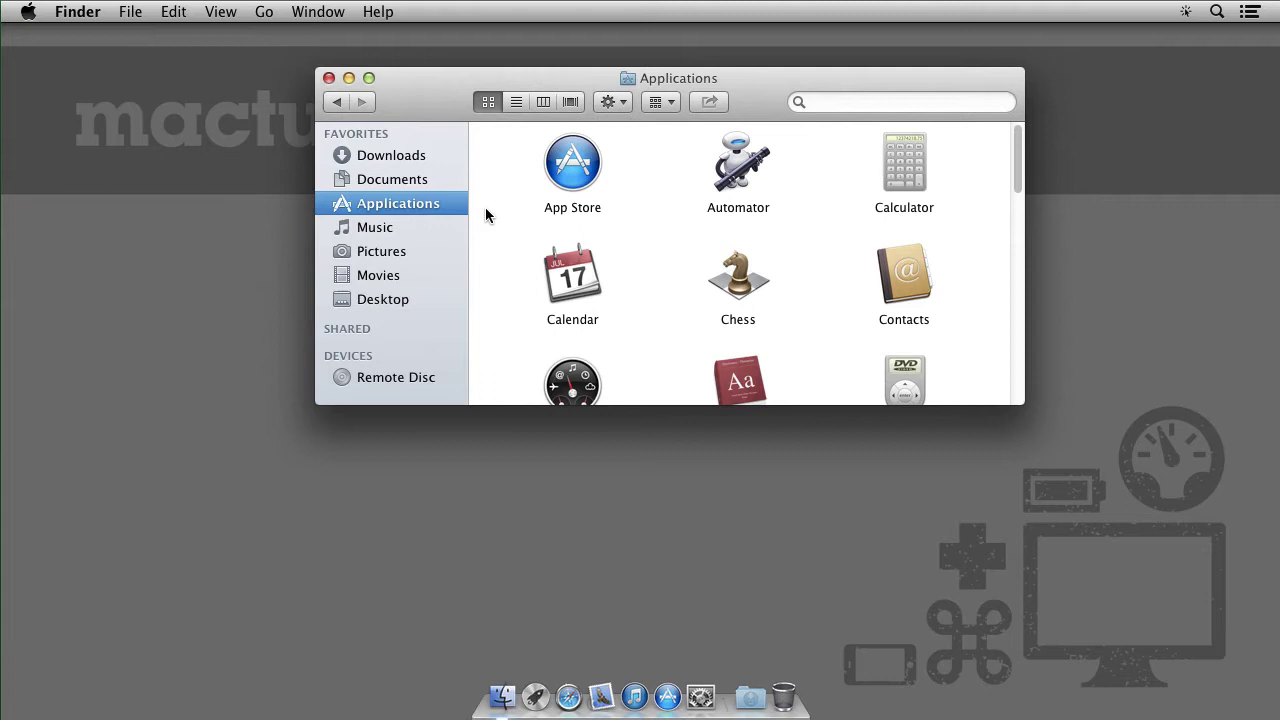
# Jump to All My Files, Applications, Desktop and Documents with Shift-Command shortcuts, then view the Go menu
pyautogui.press('super+shift+f')
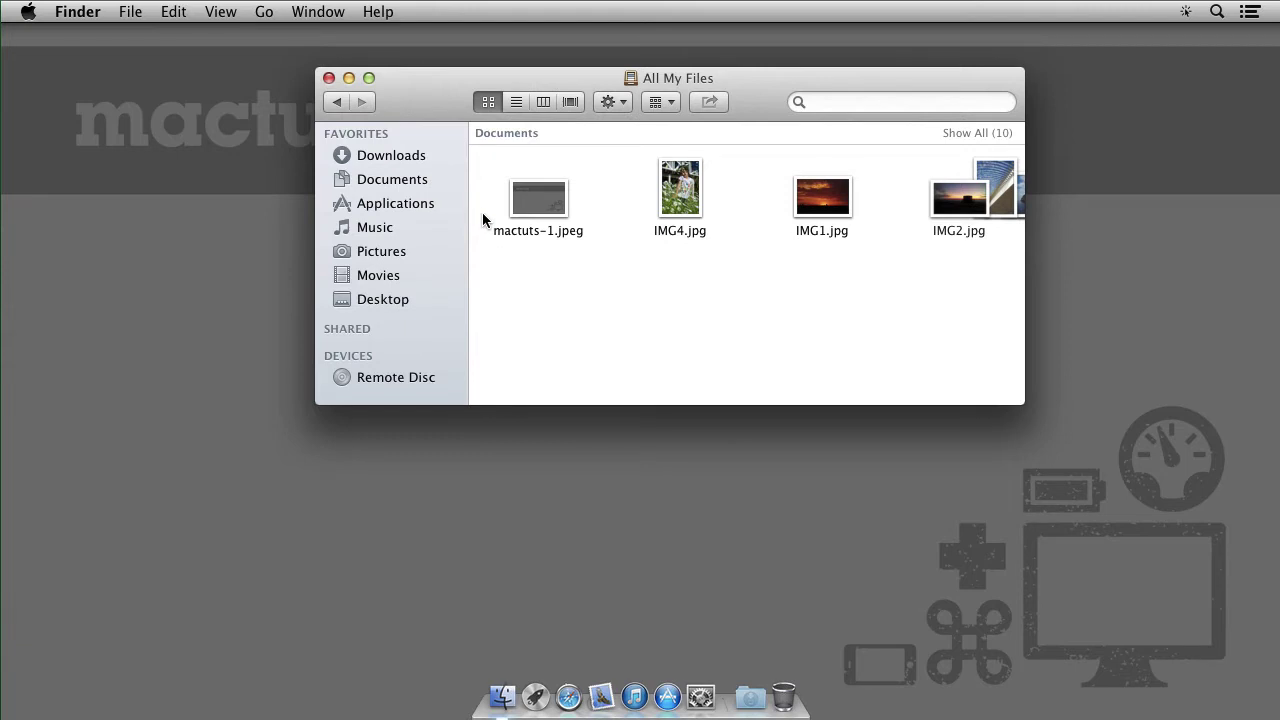
pyautogui.press('super+shift+a')
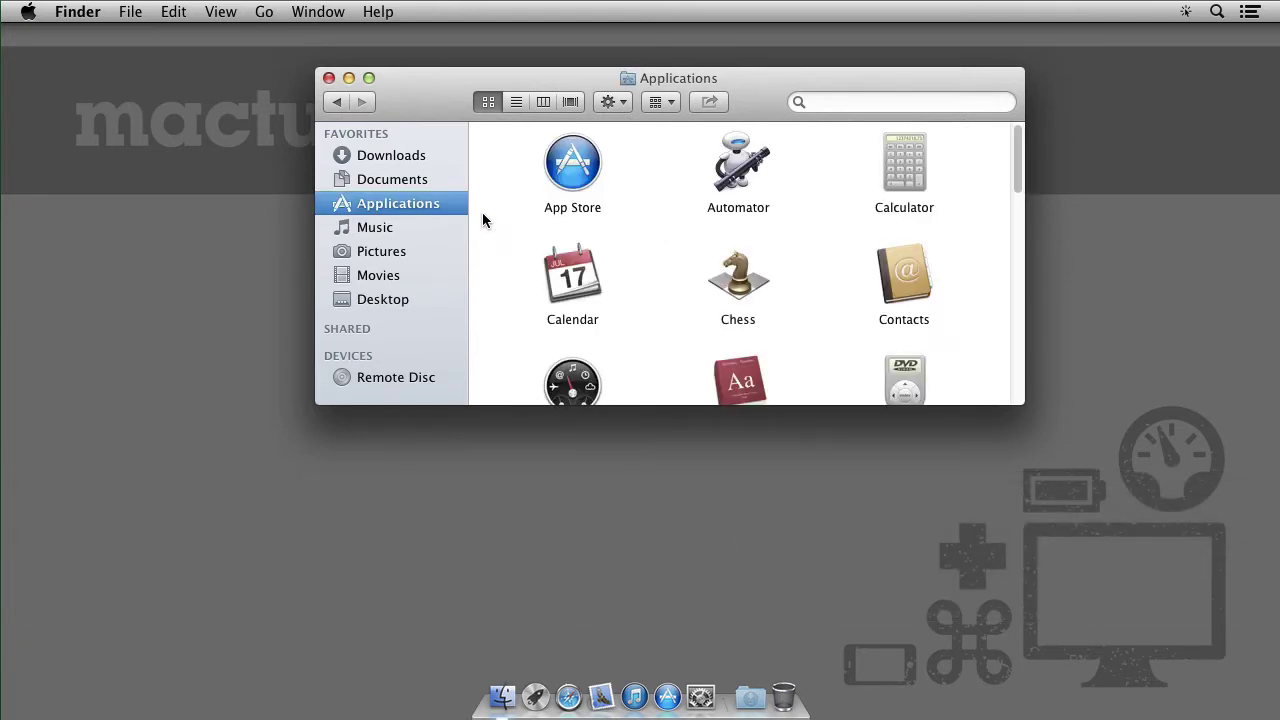
pyautogui.press('super+shift+d')
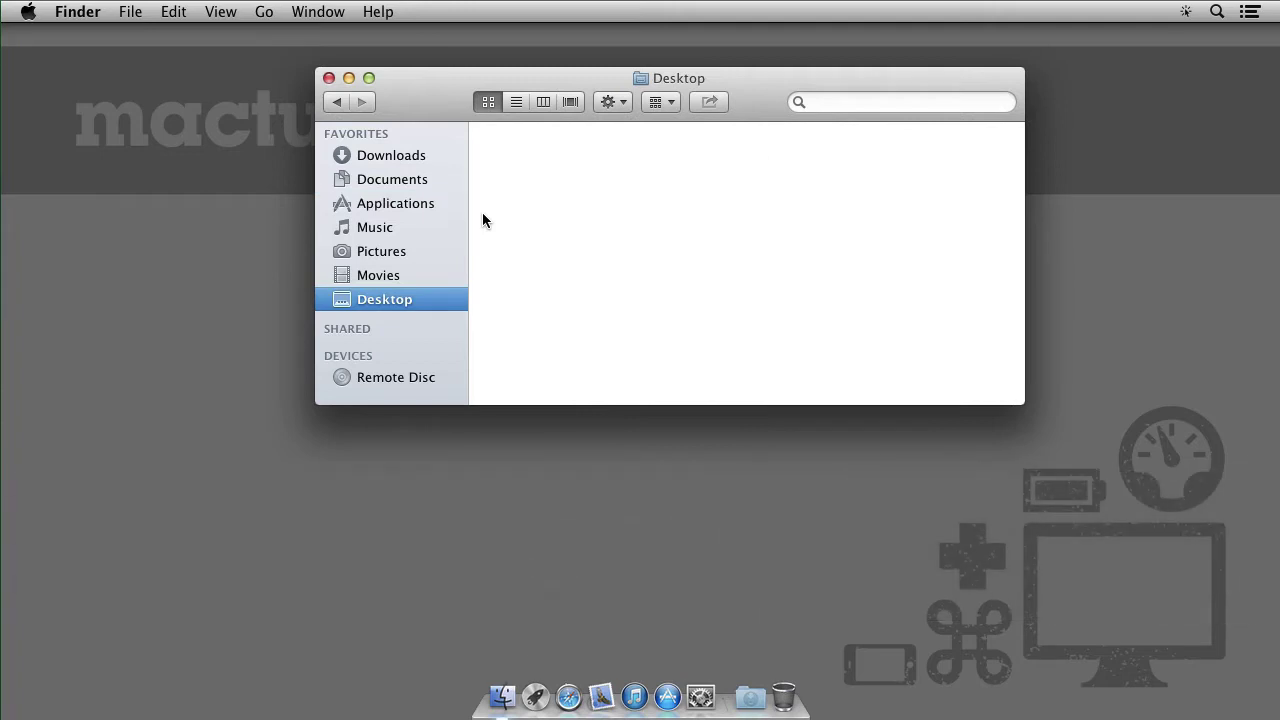
pyautogui.press('super+shift+o')
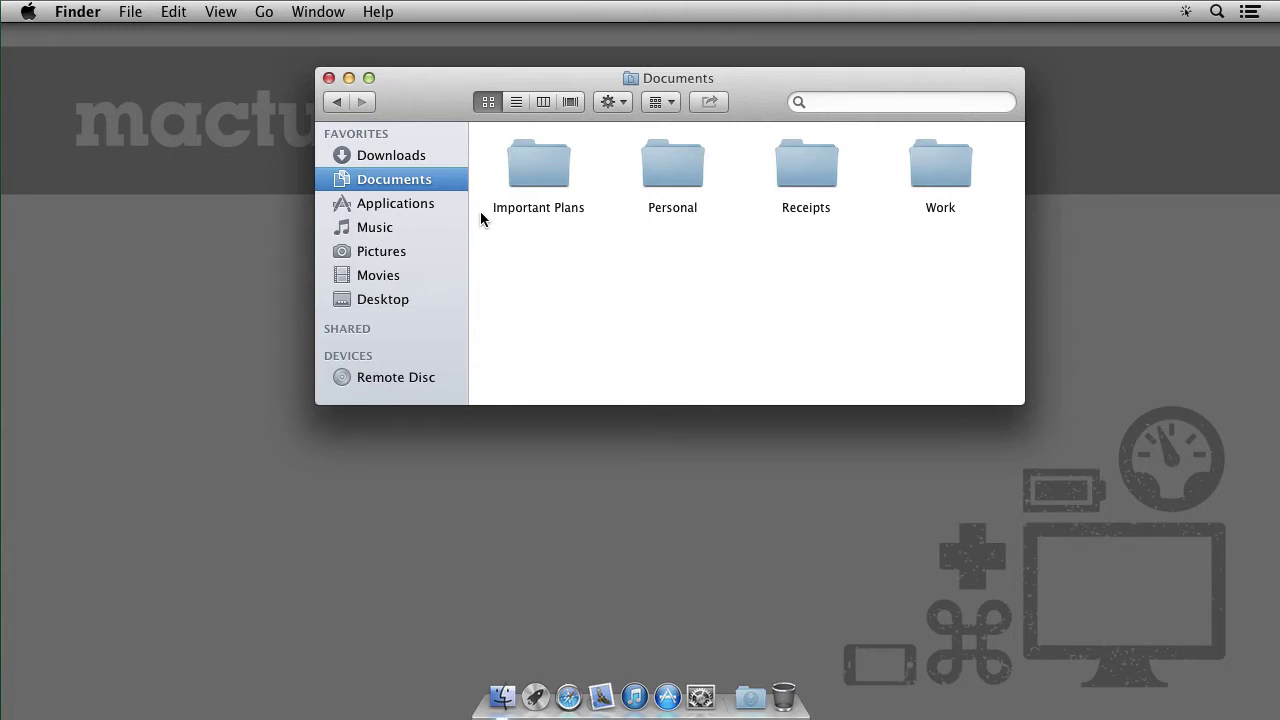
pyautogui.click(264, 12)
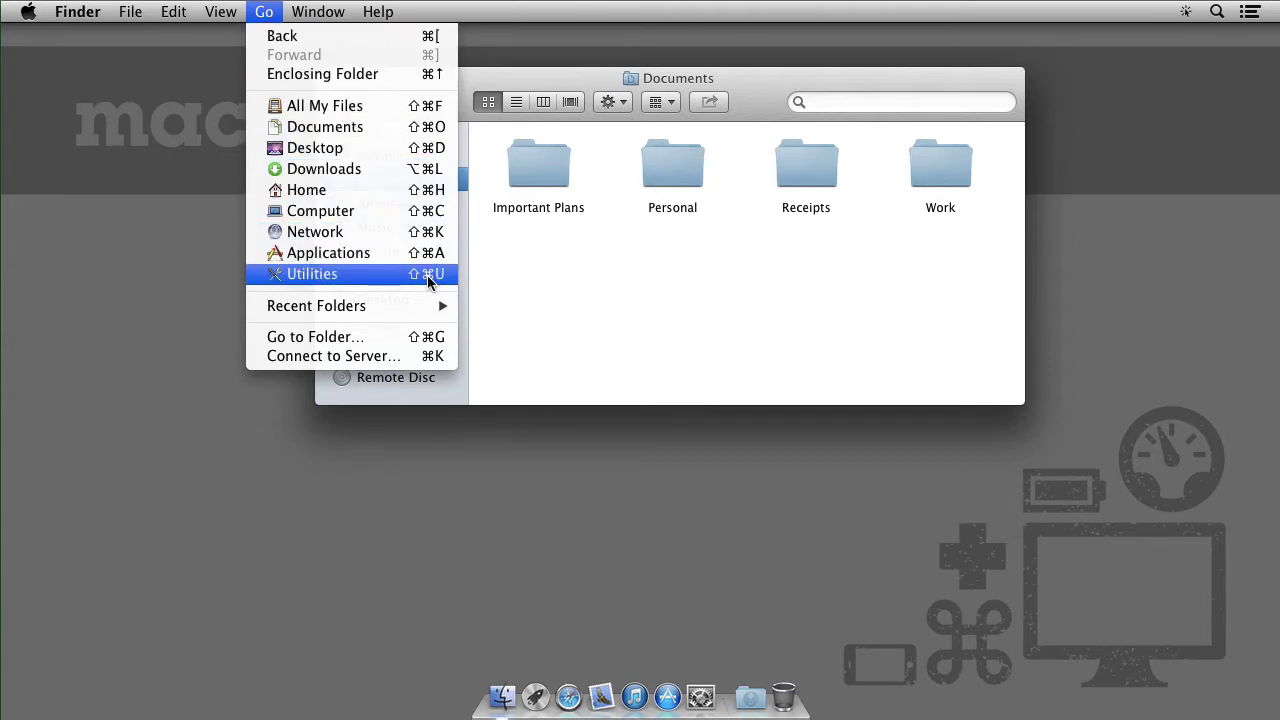
# Dismiss the Go menu without navigating anywhere
pyautogui.click(532, 282)
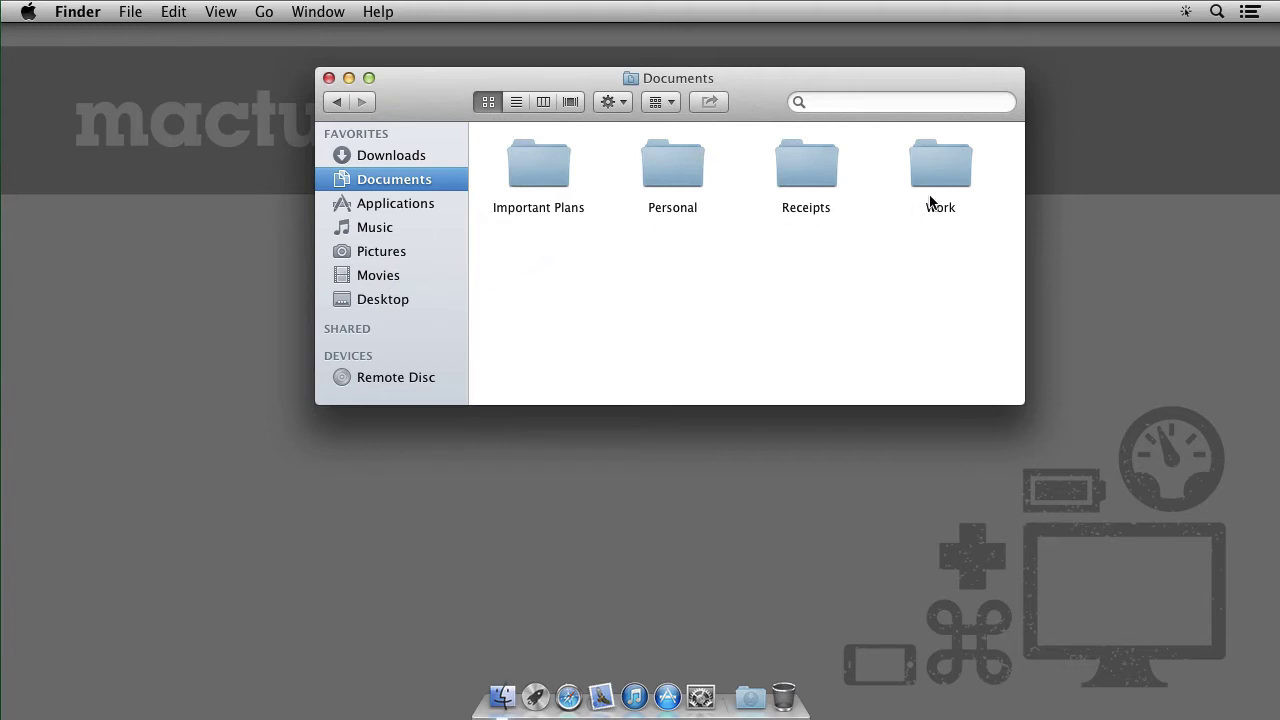
# Close the Documents window and launch Automator via Spotlight to create a new Service
pyautogui.click(327, 78)
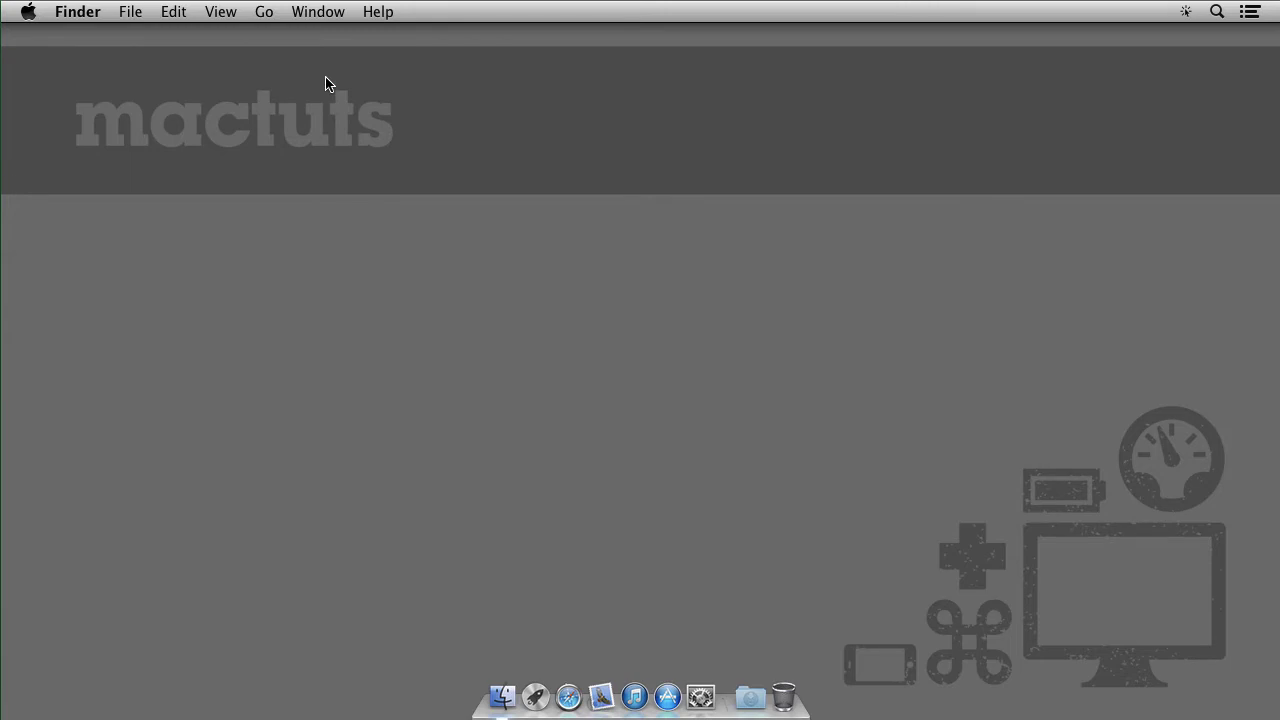
pyautogui.press('super+space')
pyautogui.write('au')
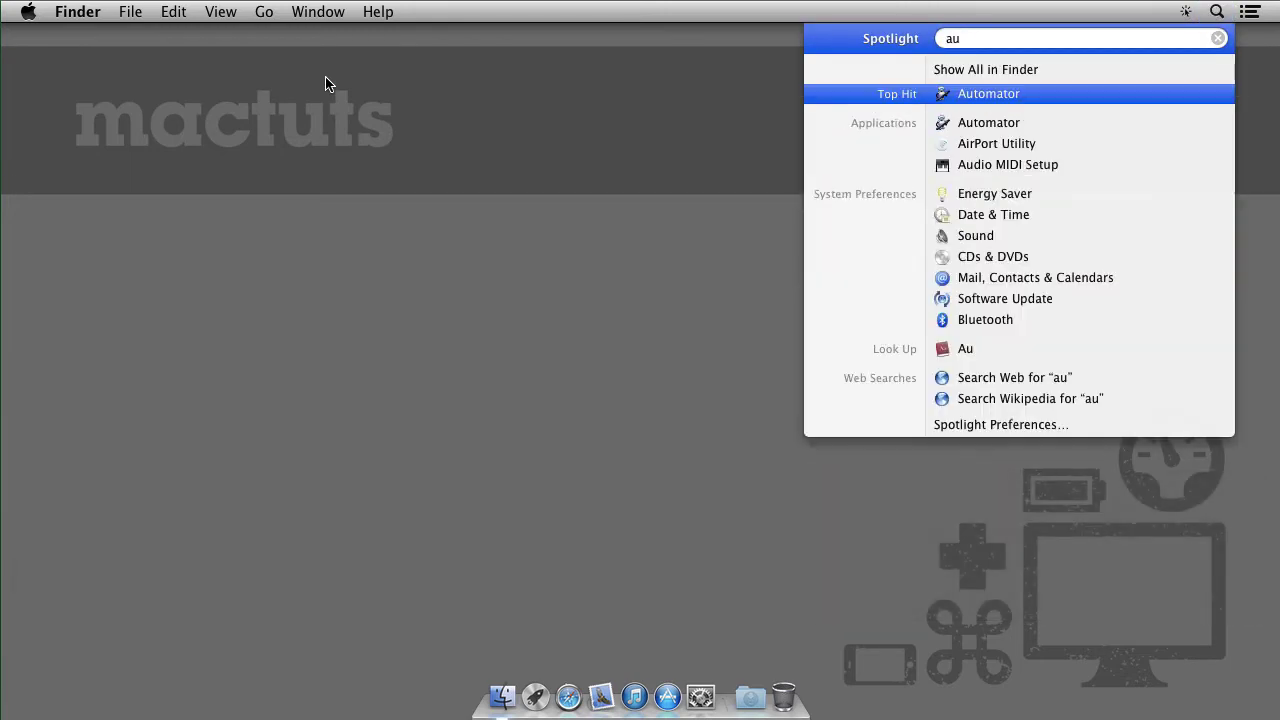
pyautogui.press('Return')
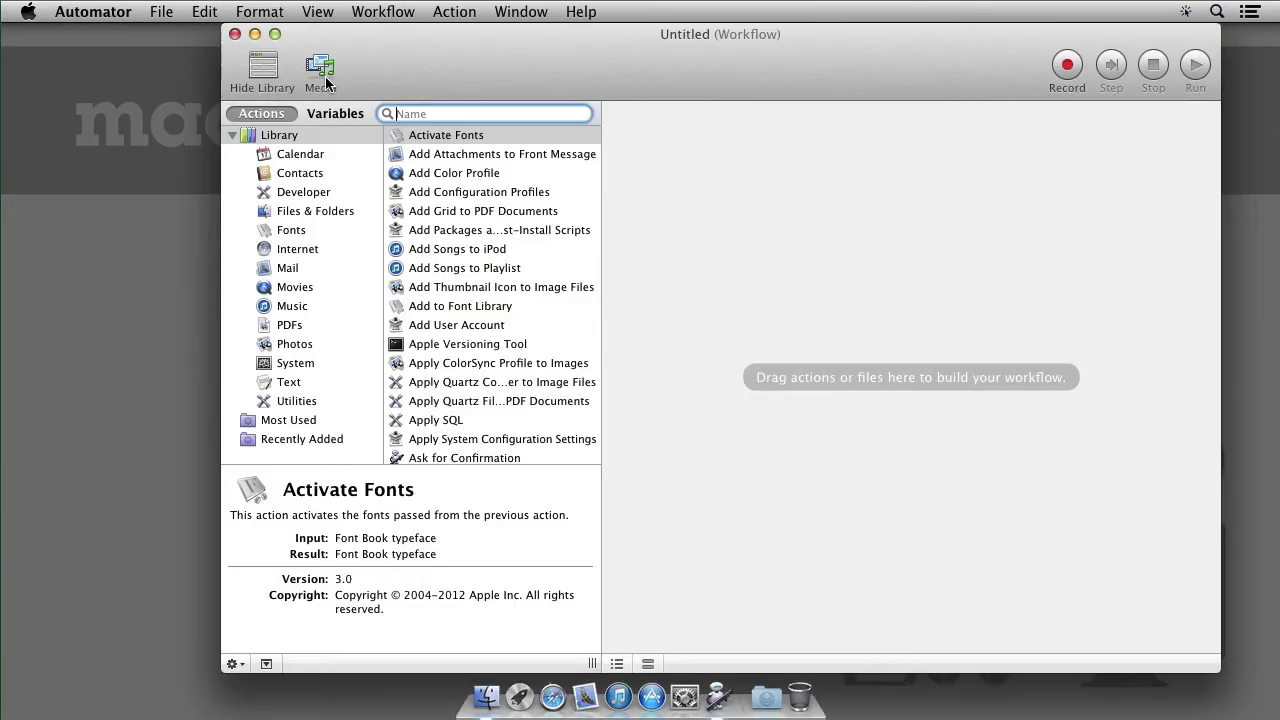
pyautogui.click(798, 185)
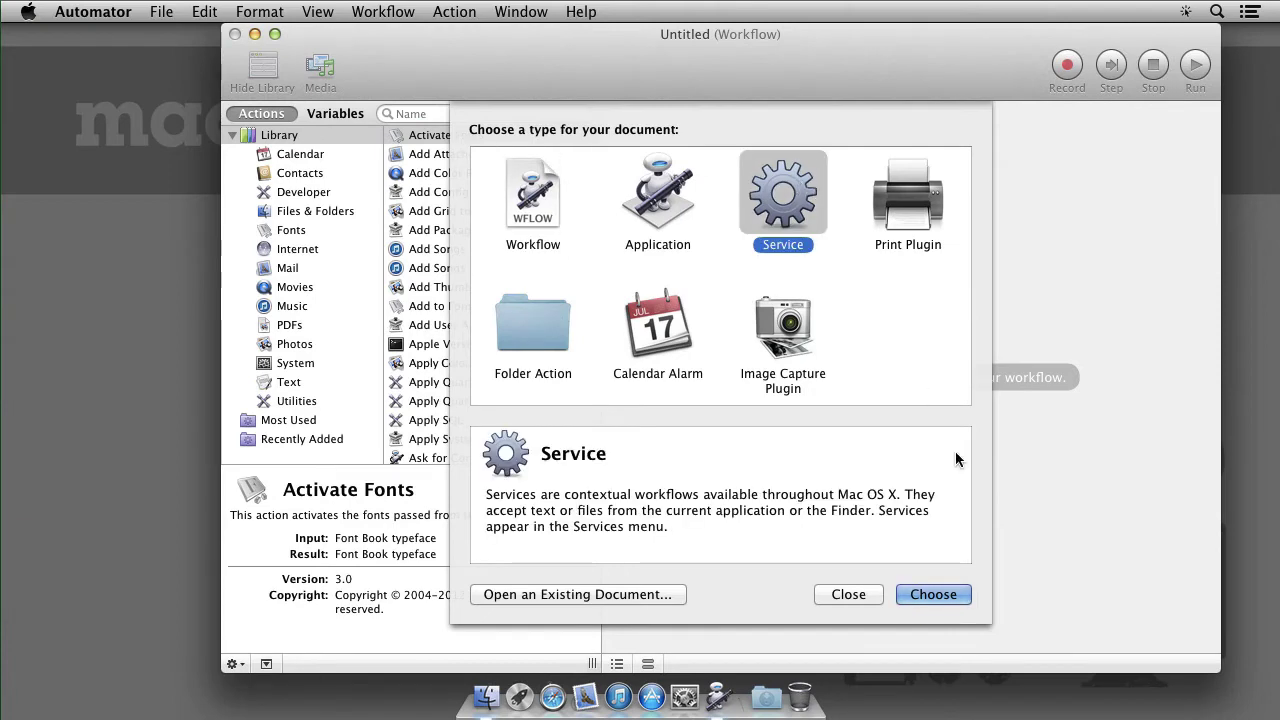
pyautogui.click(950, 594)
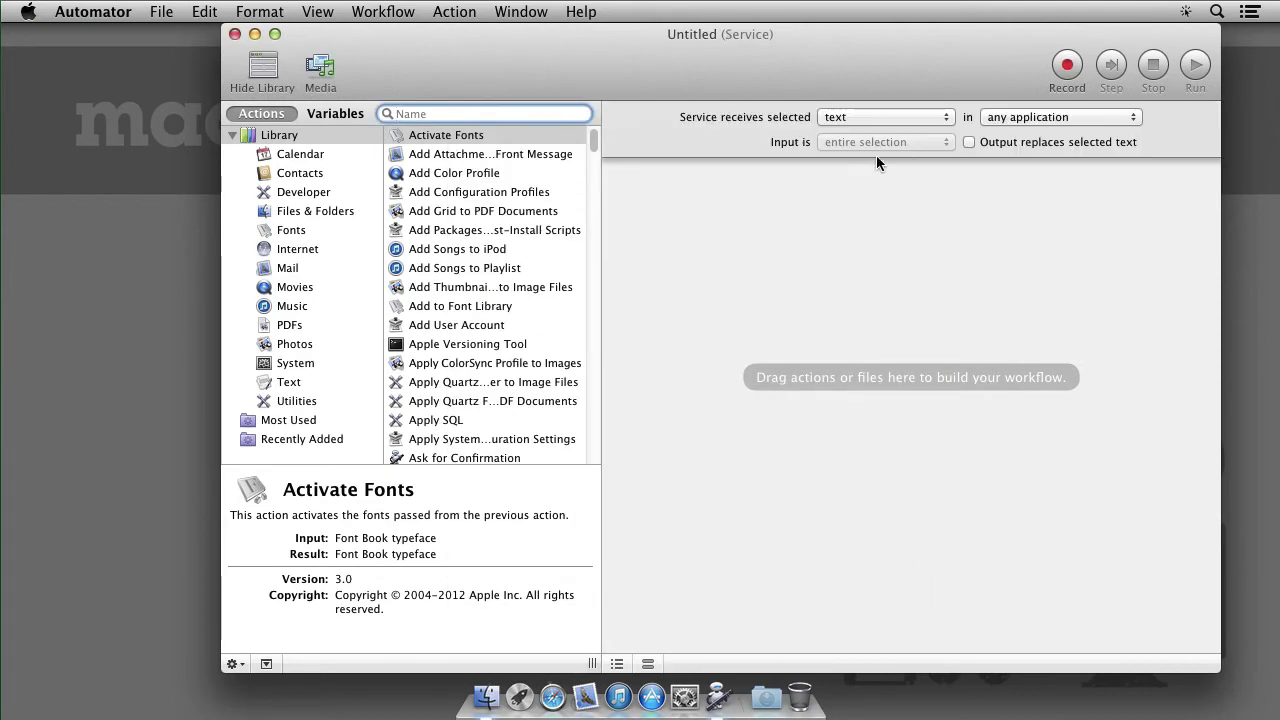
# Set the service to receive no input in Finder
pyautogui.click(880, 120)
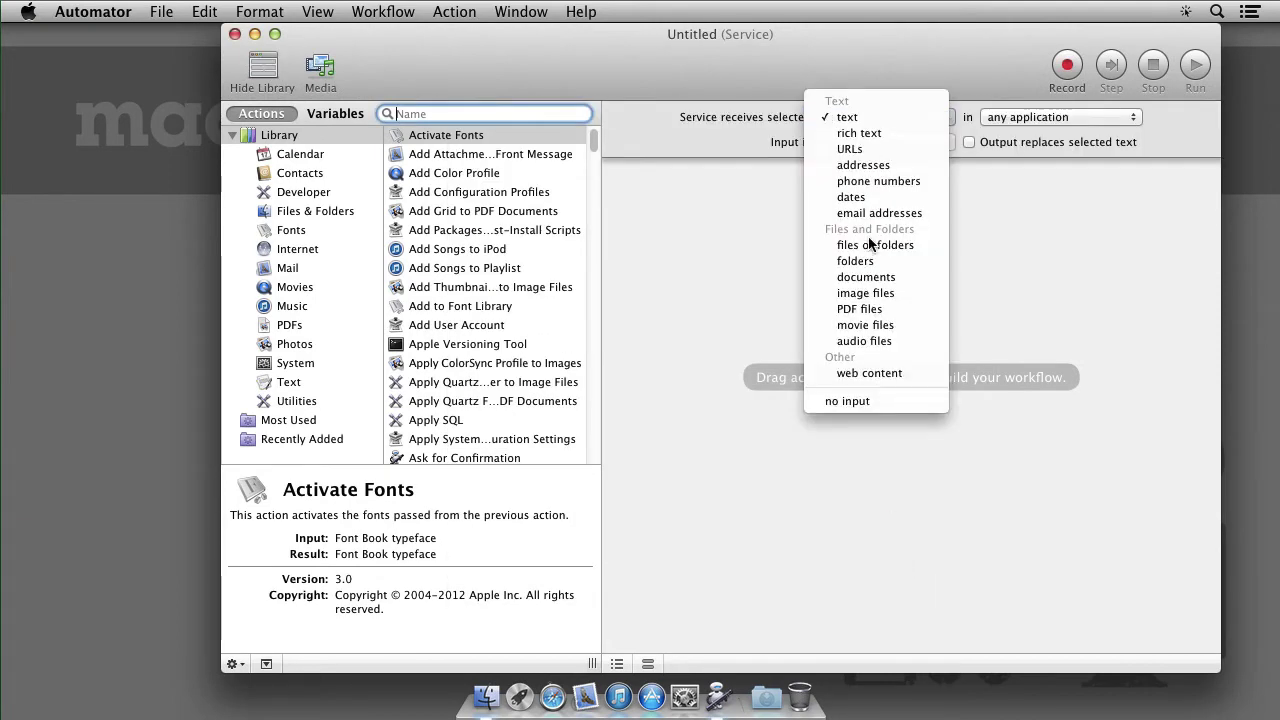
pyautogui.click(879, 401)
pyautogui.click(1001, 118)
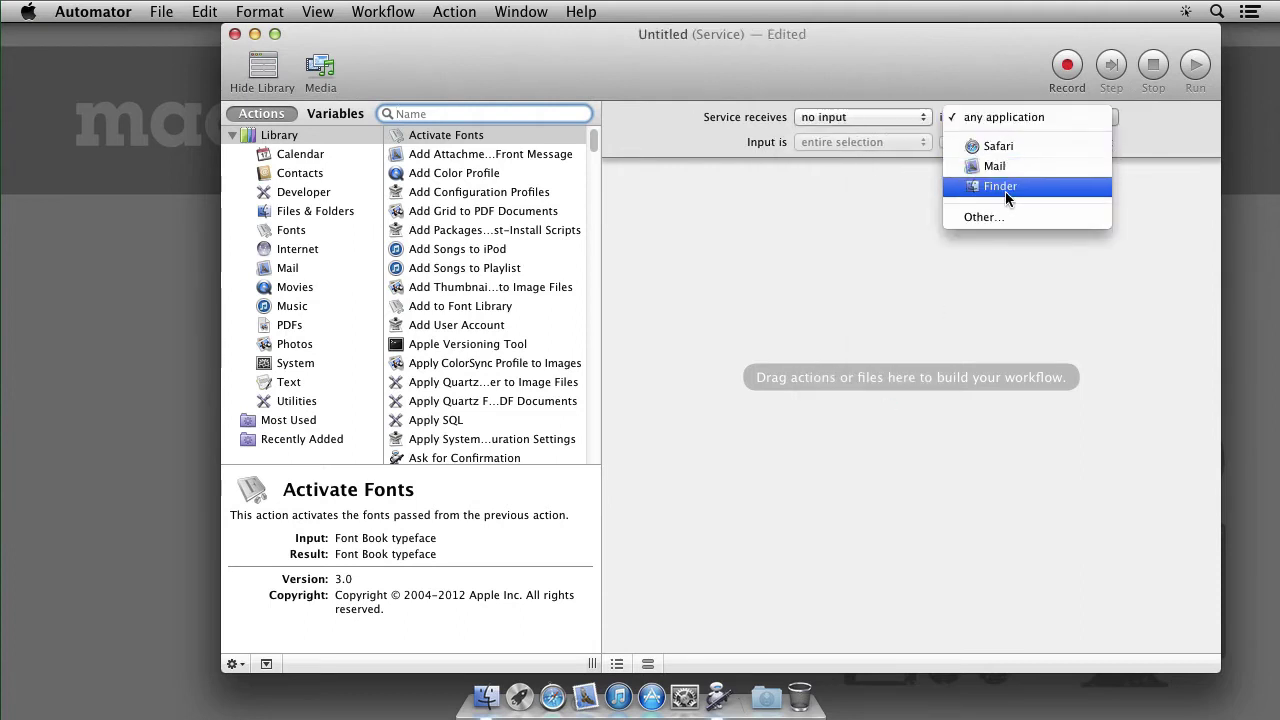
pyautogui.click(1005, 191)
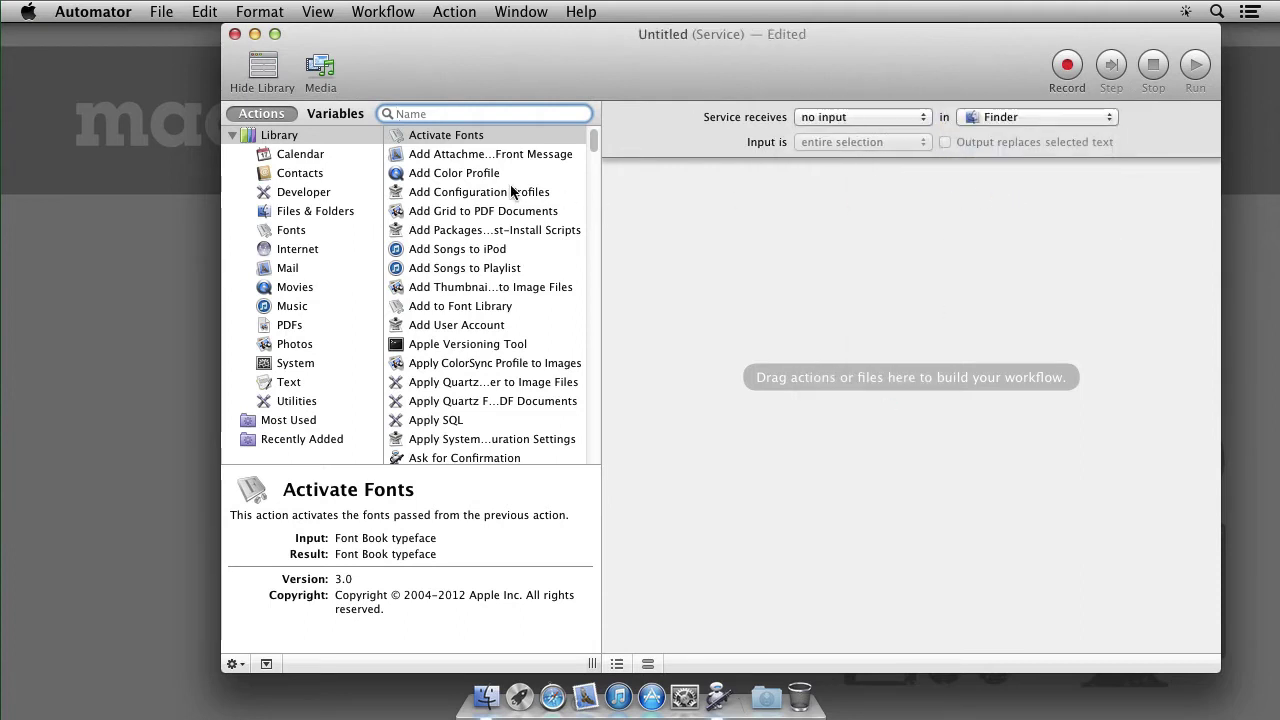
# Add Get Specified Finder Items pointing to the Pictures folder, followed by Open Finder Items
pyautogui.click(340, 214)
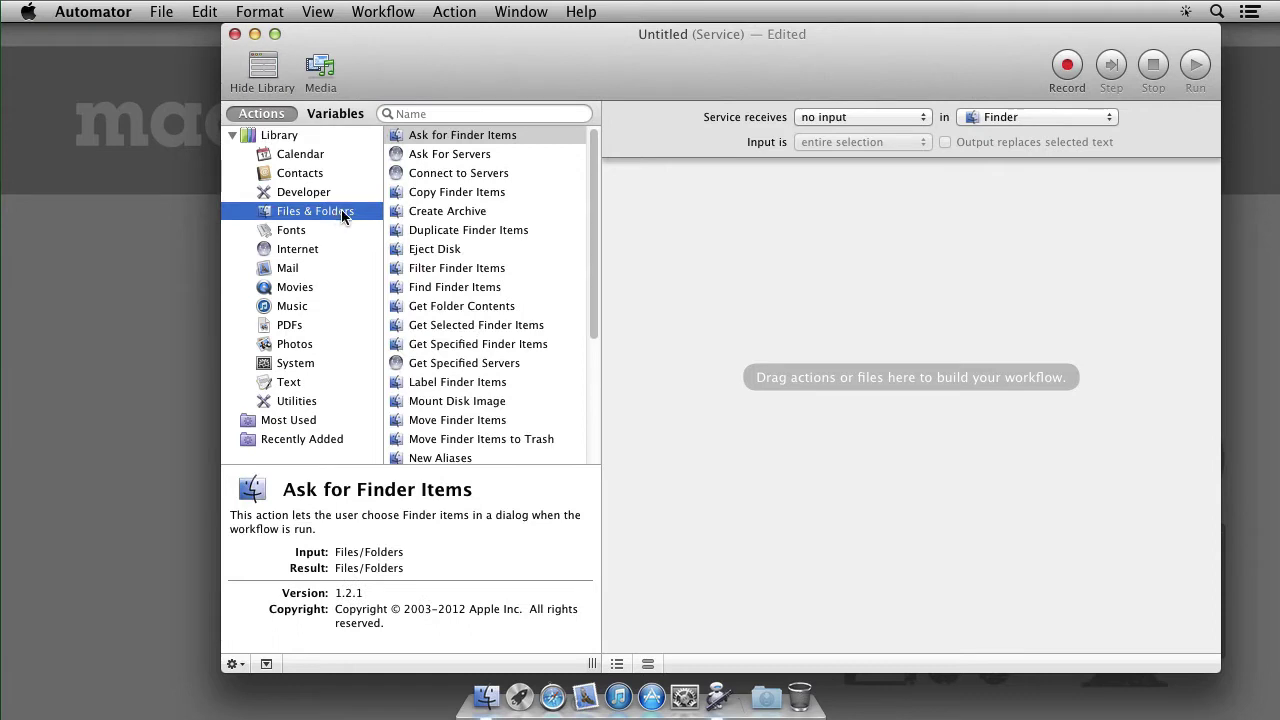
pyautogui.moveTo(436, 348); pyautogui.dragTo(820, 245)
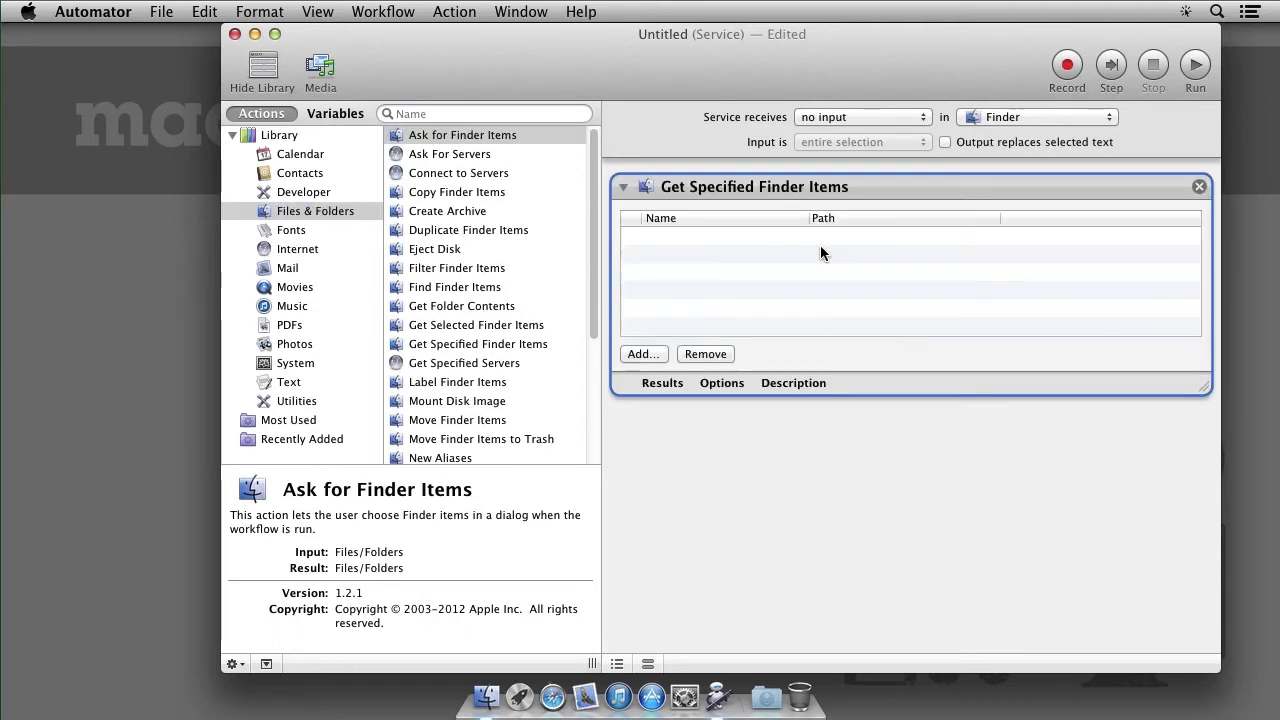
pyautogui.click(641, 354)
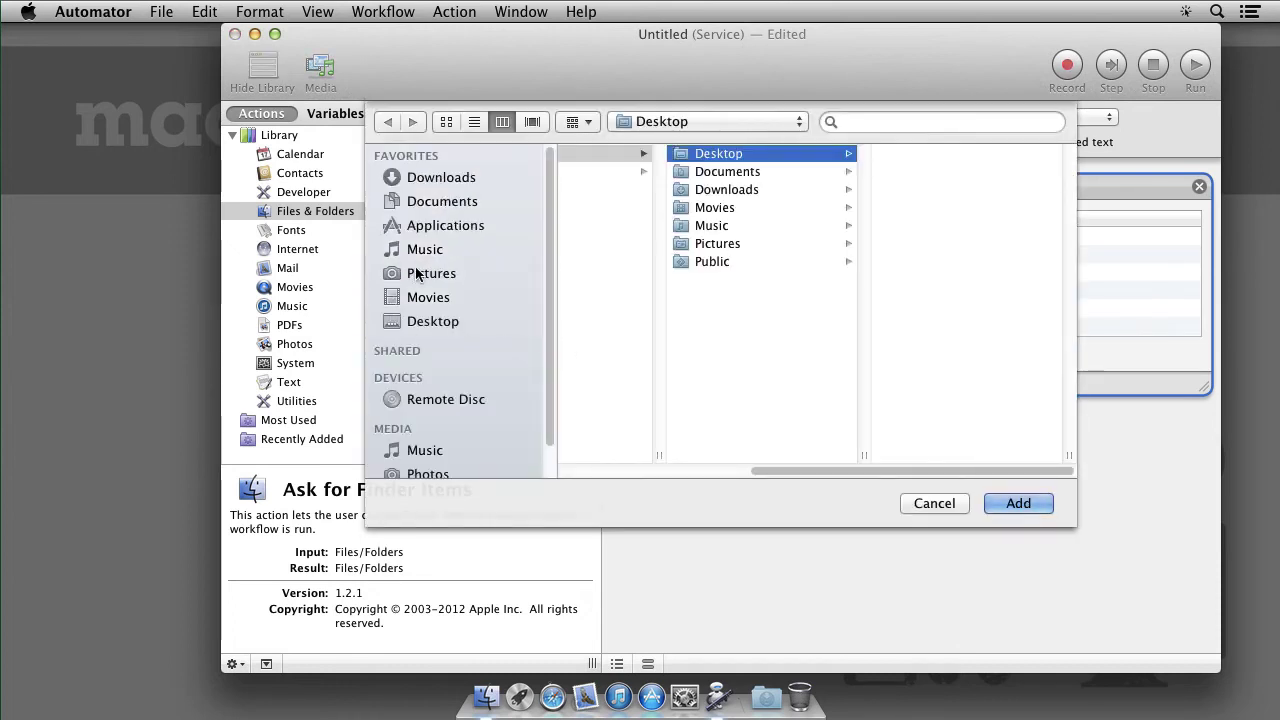
pyautogui.click(416, 271)
pyautogui.click(1018, 503)
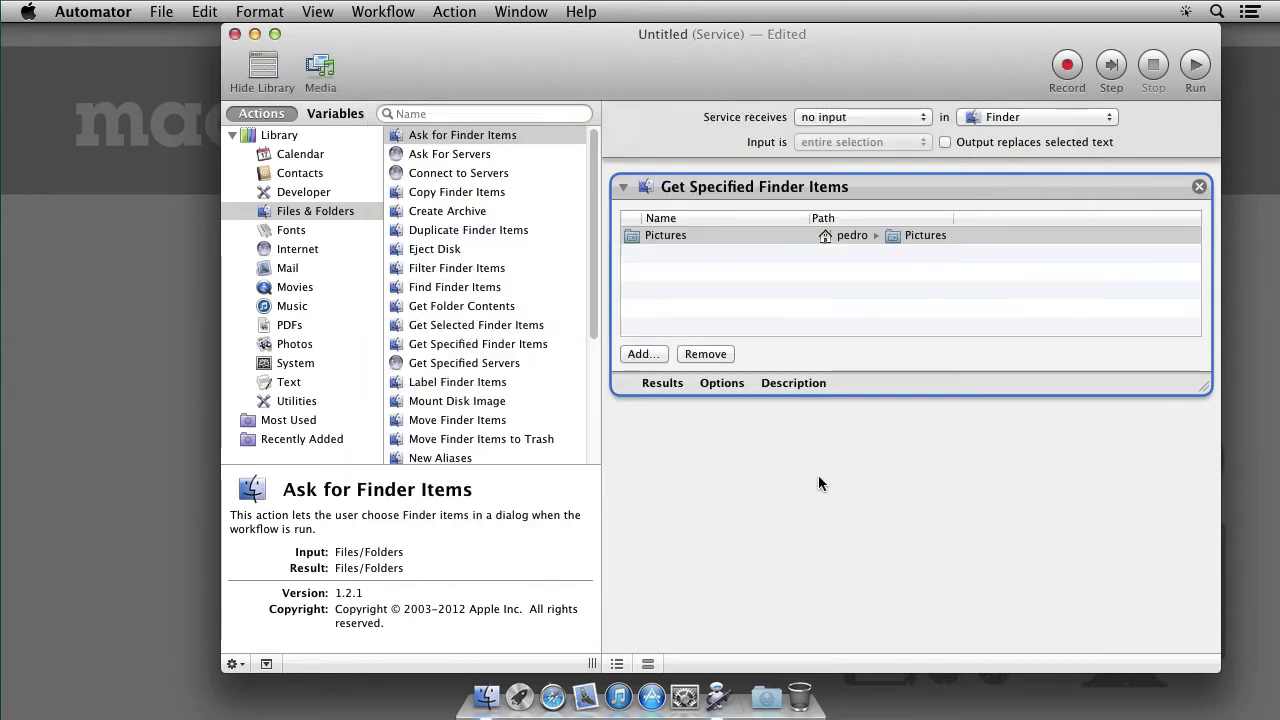
pyautogui.moveTo(590, 311); pyautogui.dragTo(590, 413)
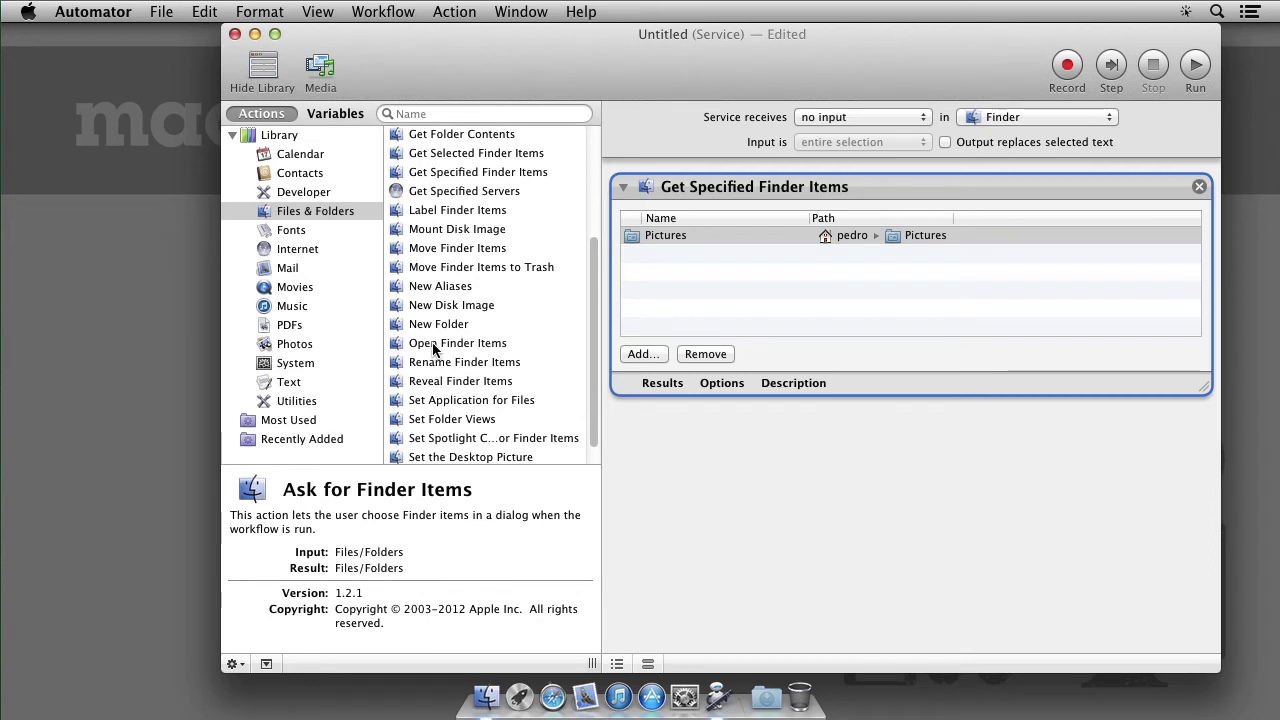
pyautogui.moveTo(432, 343); pyautogui.dragTo(842, 447)
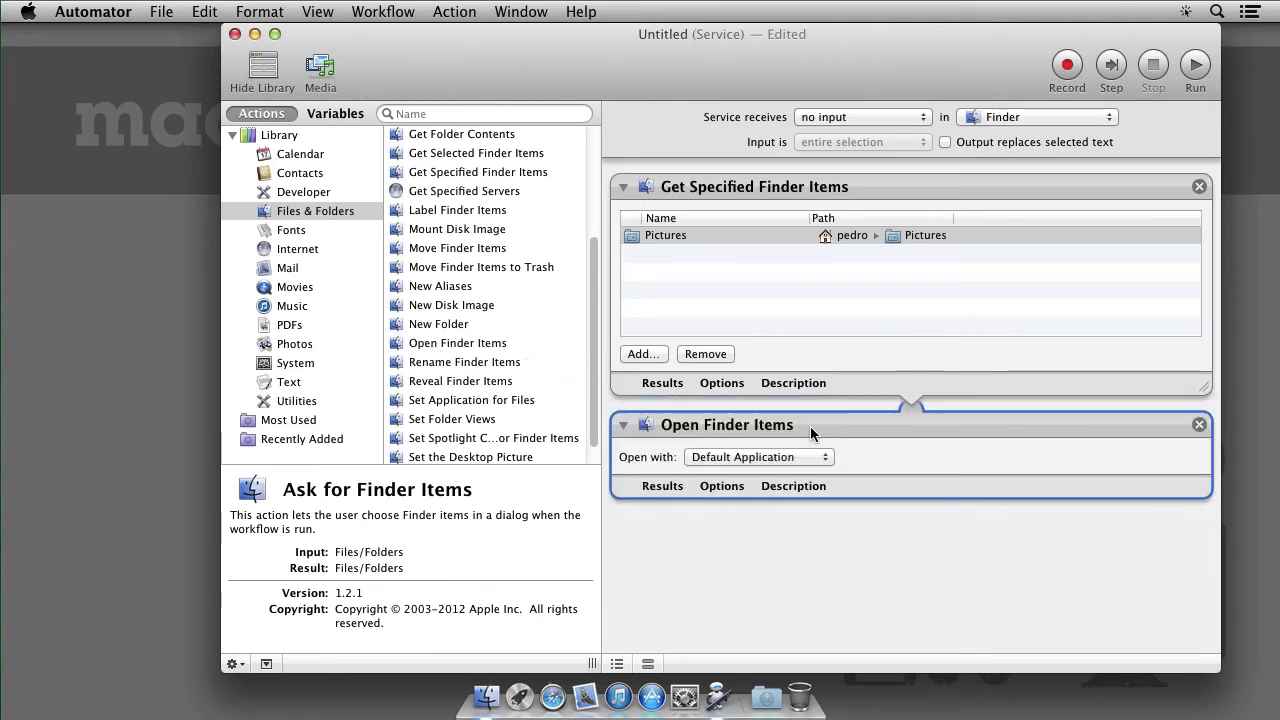
# Save the service under the name 'My Pictures', then quit Automator
pyautogui.click(157, 15)
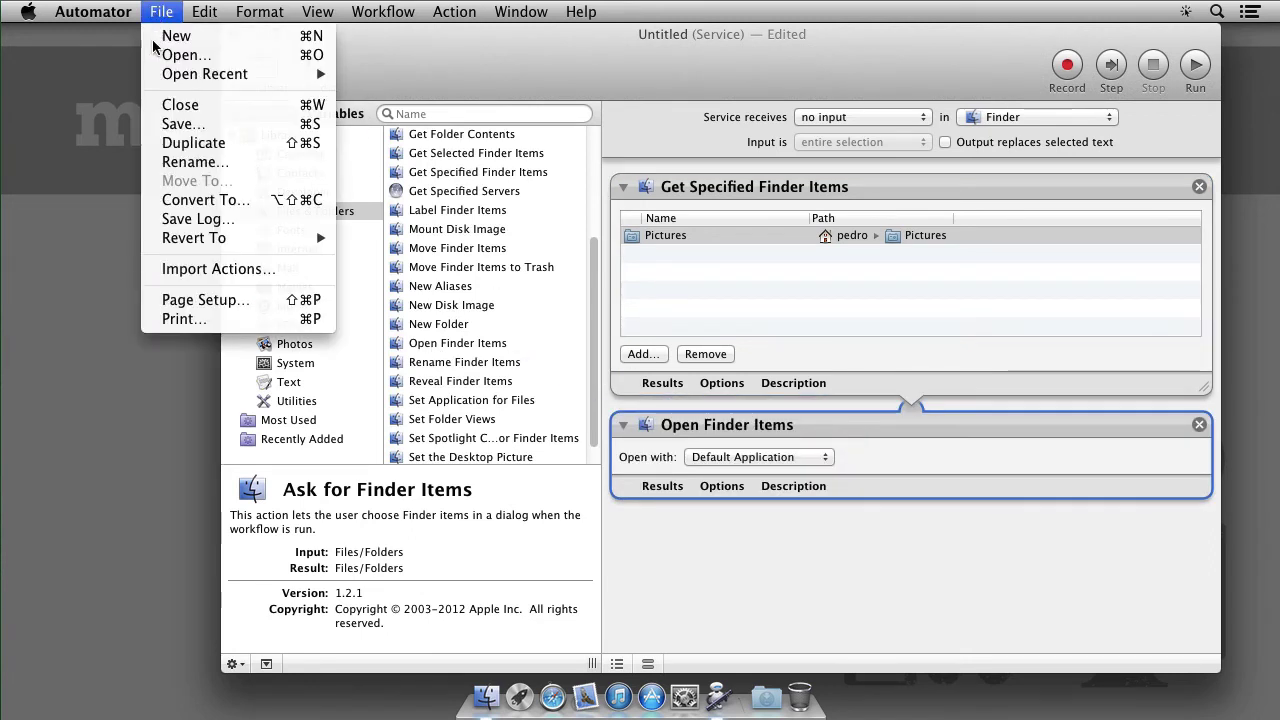
pyautogui.click(180, 123)
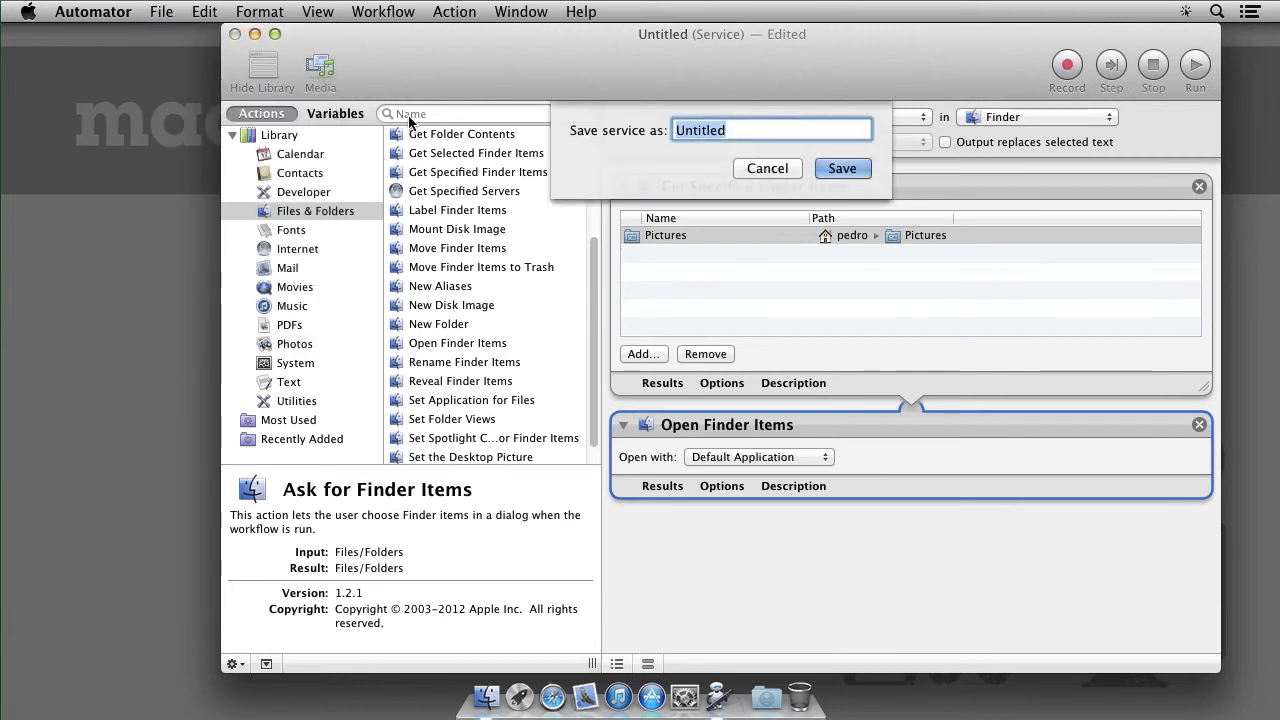
pyautogui.write('My Pi')
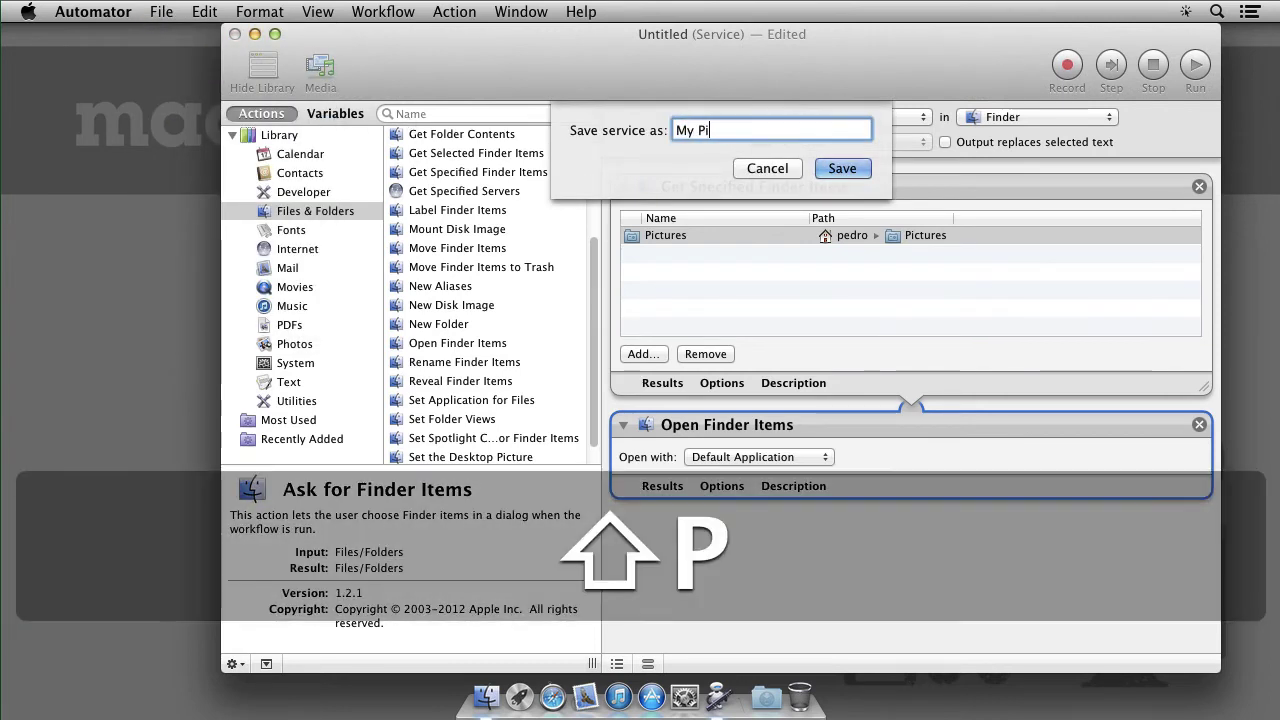
pyautogui.write('ctures')
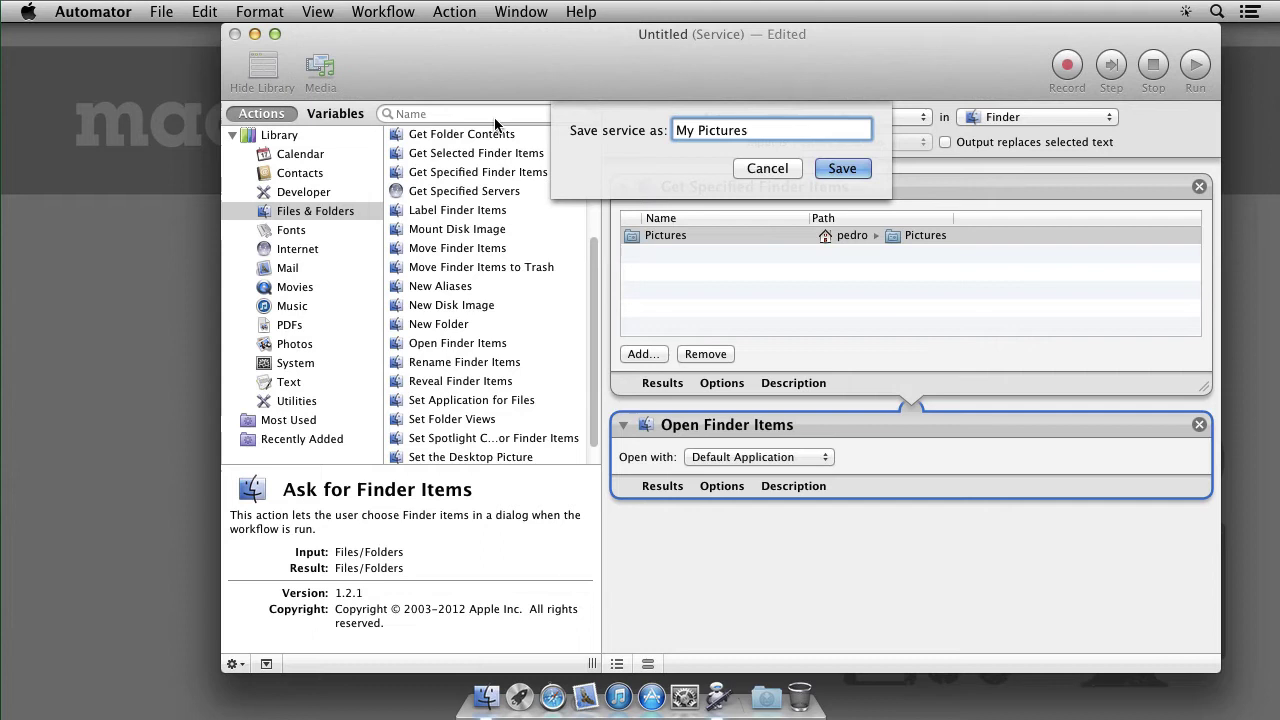
pyautogui.press('Return')
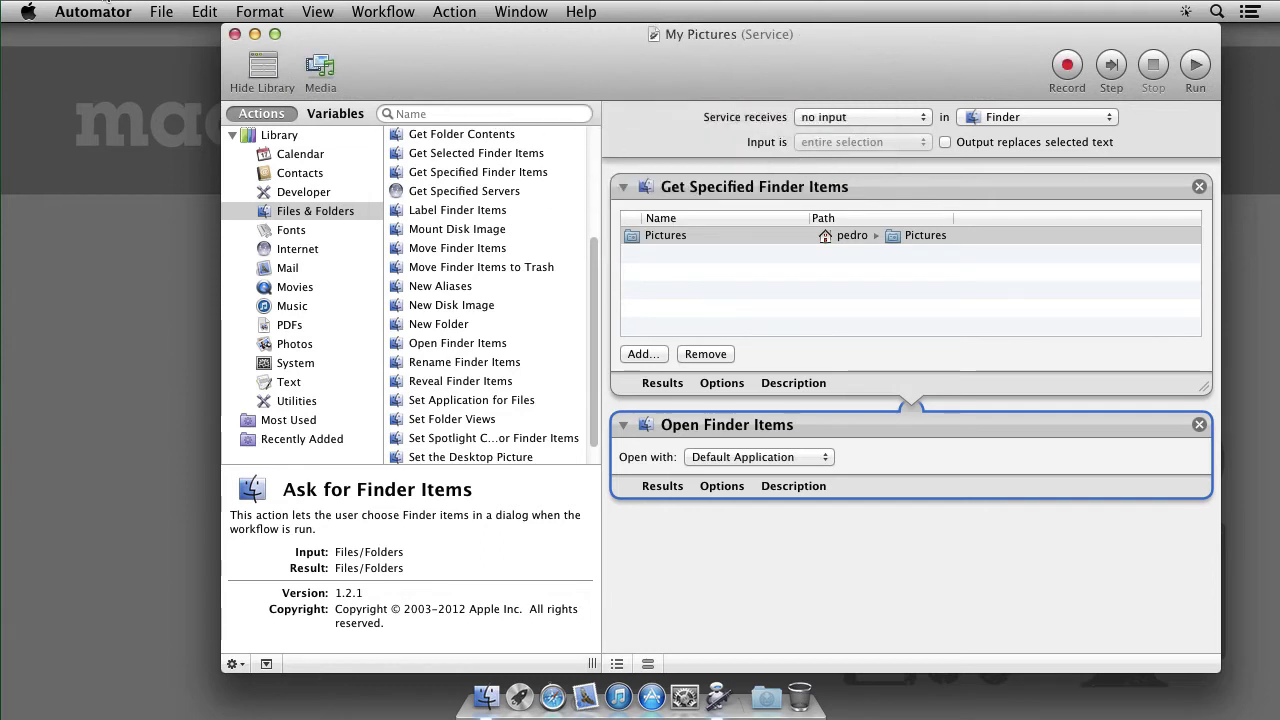
pyautogui.click(88, 12)
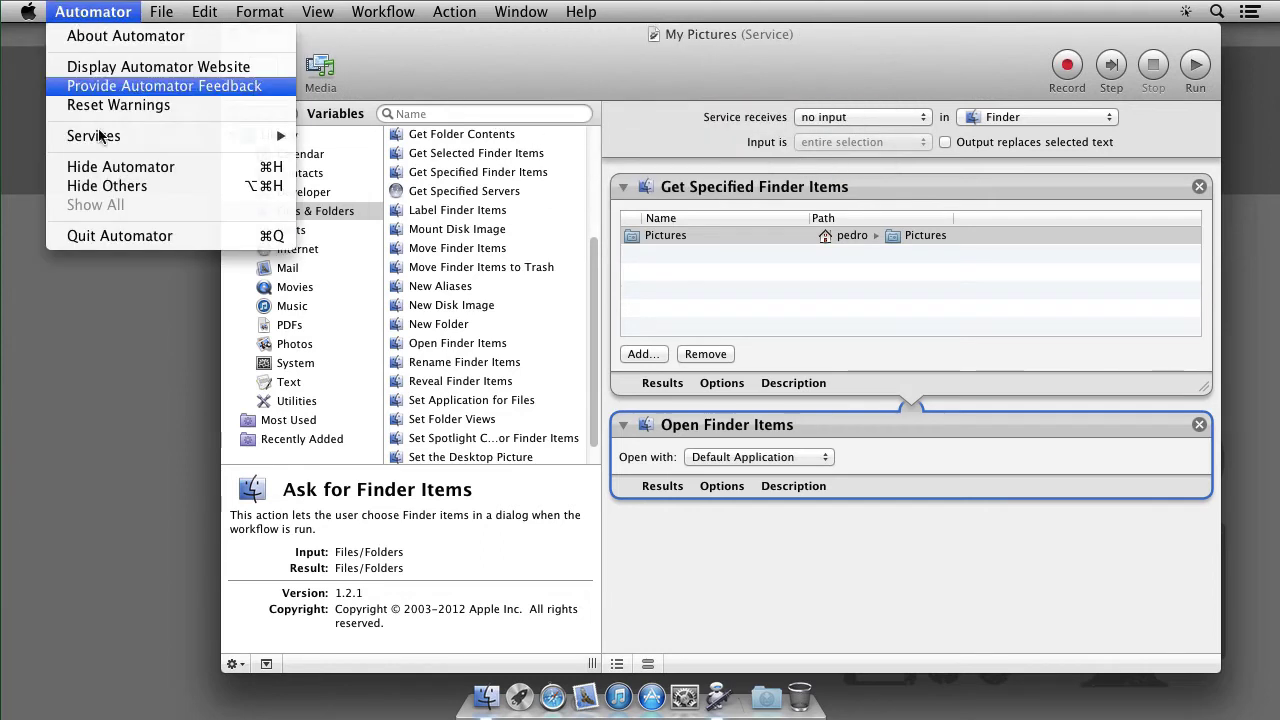
pyautogui.click(97, 236)
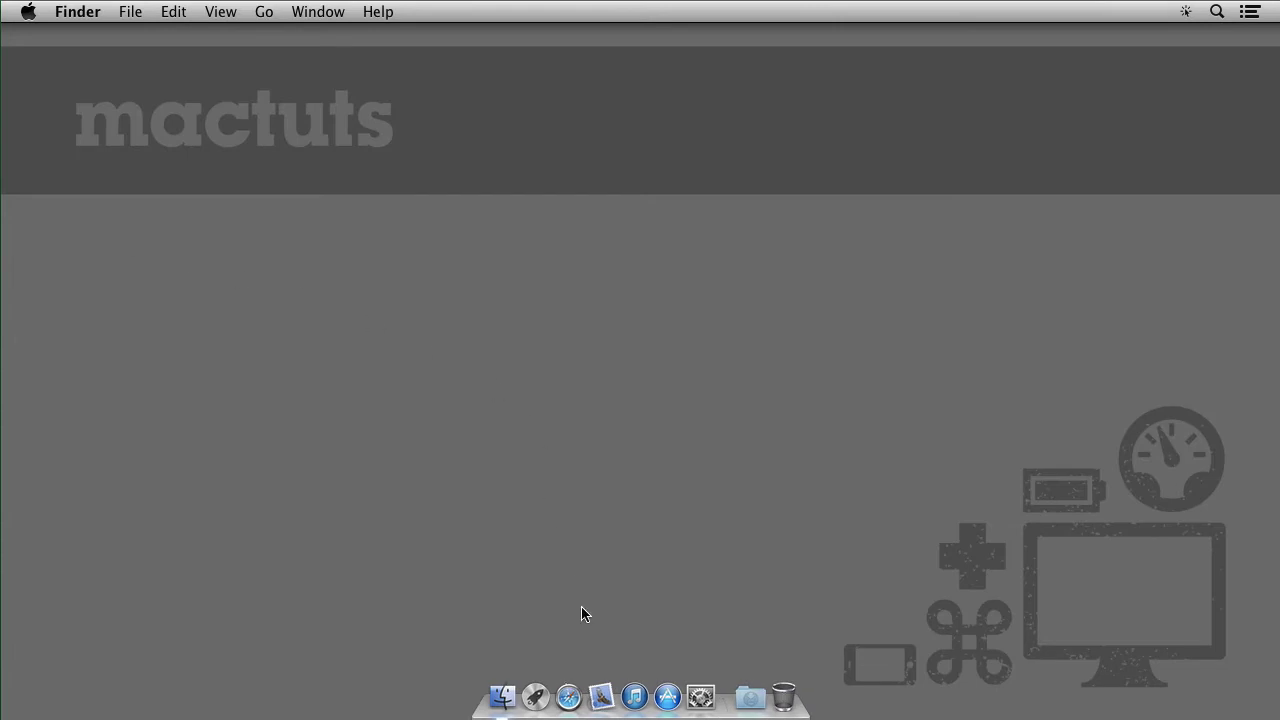
# Give My Pictures the Control-Option-Command-P shortcut under Keyboard Shortcuts > Services, then close System Preferences
pyautogui.click(698, 700)
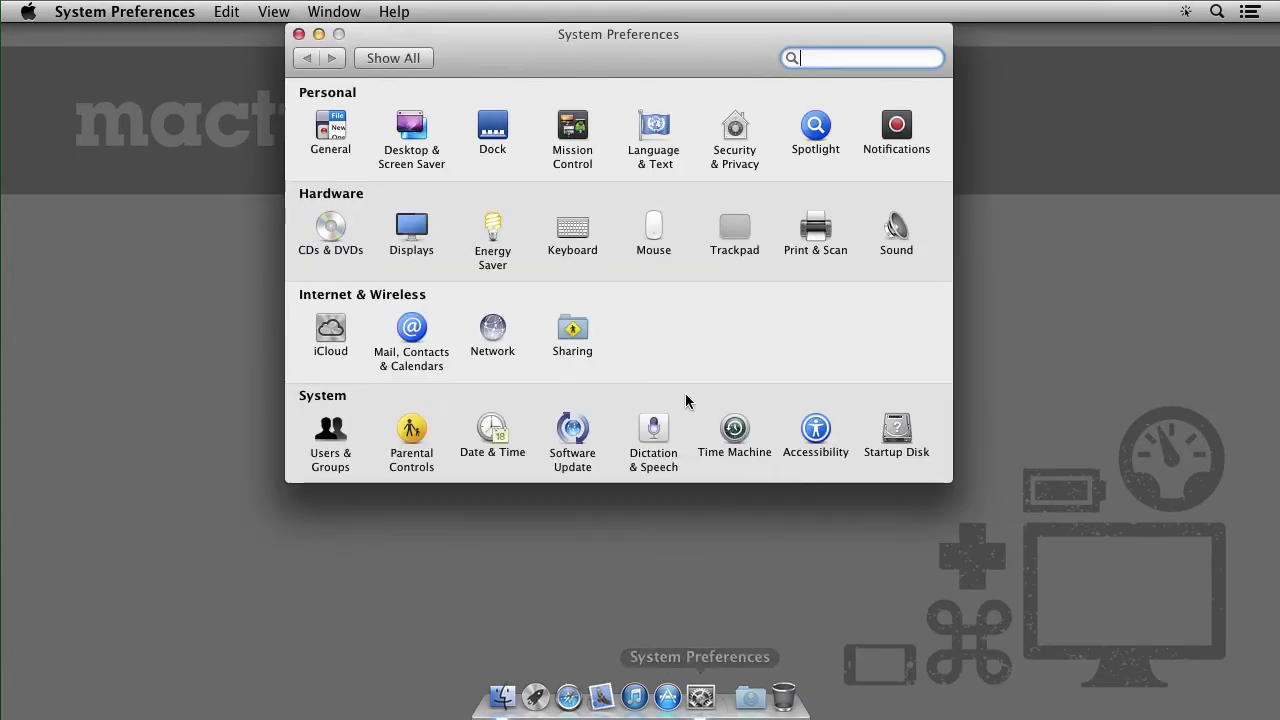
pyautogui.click(572, 236)
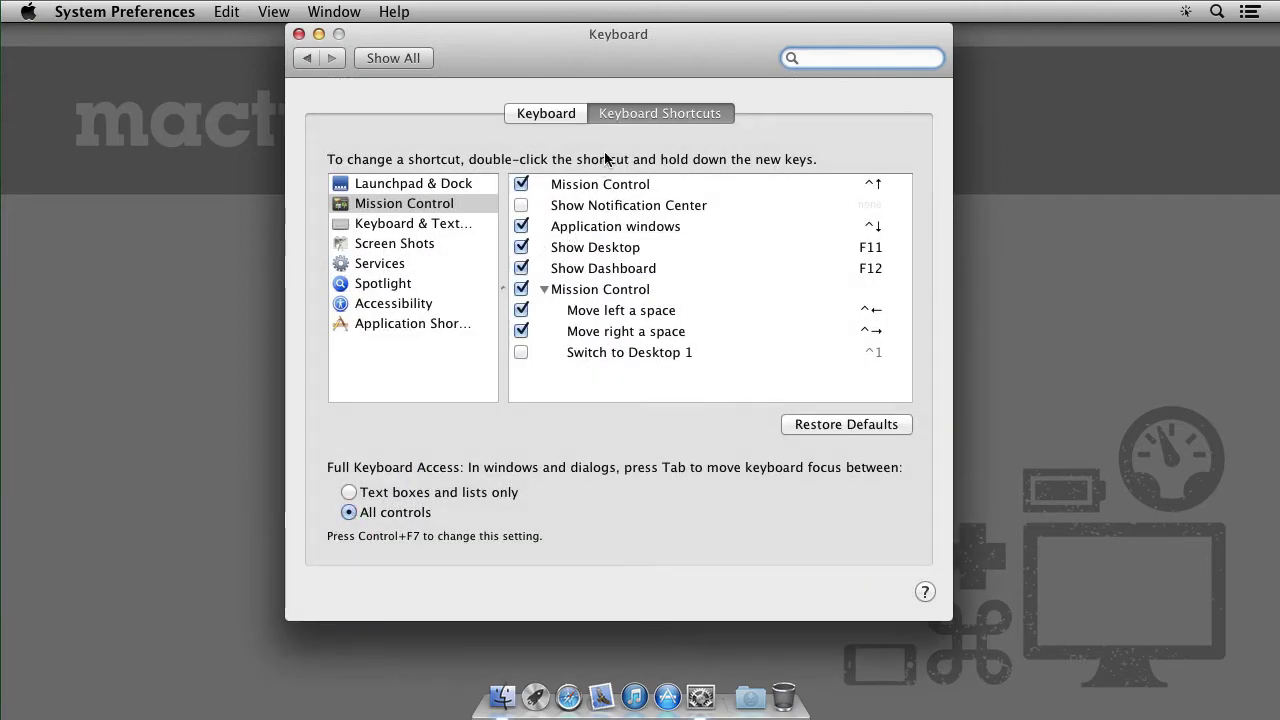
pyautogui.click(382, 264)
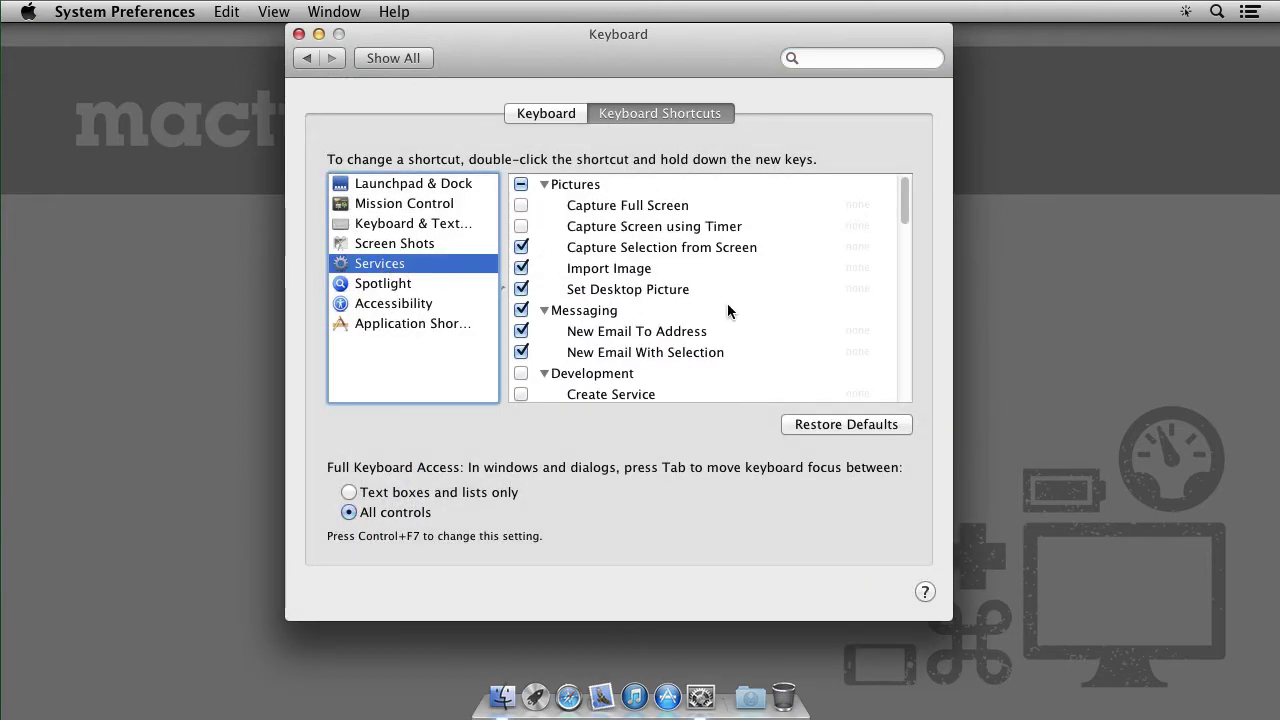
pyautogui.moveTo(903, 197); pyautogui.dragTo(890, 396)
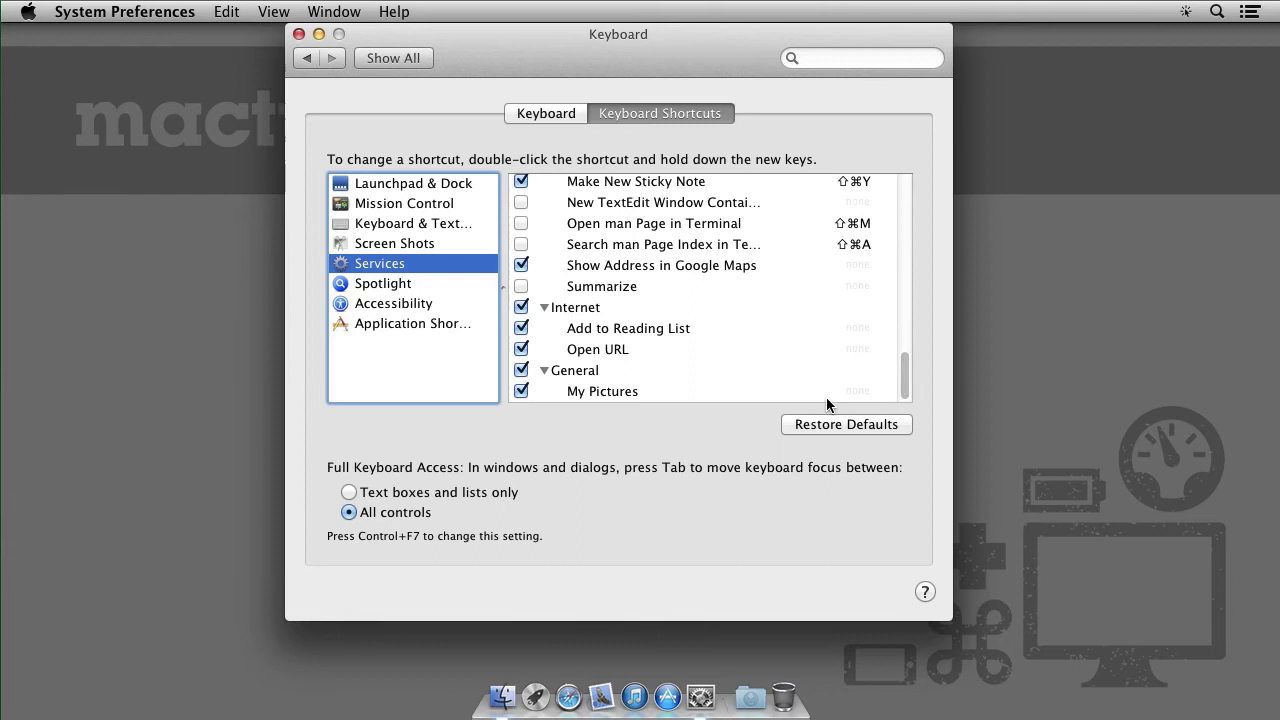
pyautogui.click(670, 391)
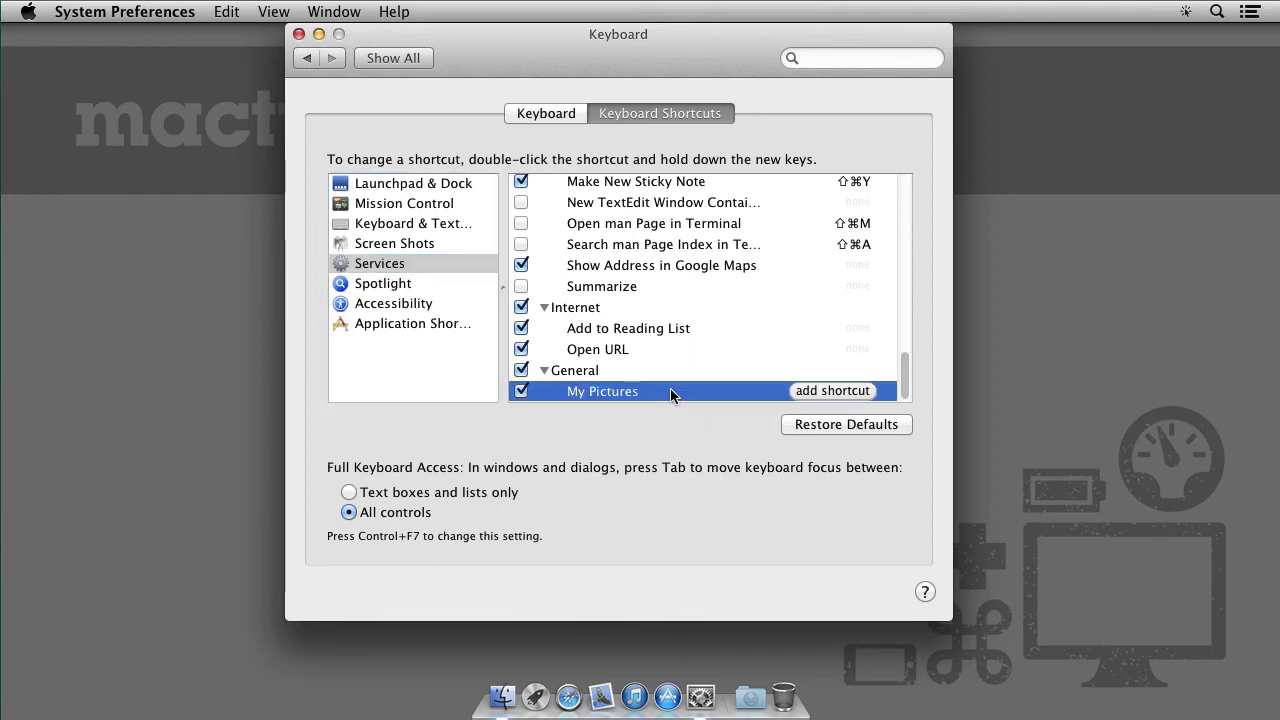
pyautogui.click(833, 391)
pyautogui.press('ctrl+alt+super+p')
pyautogui.click(298, 34)
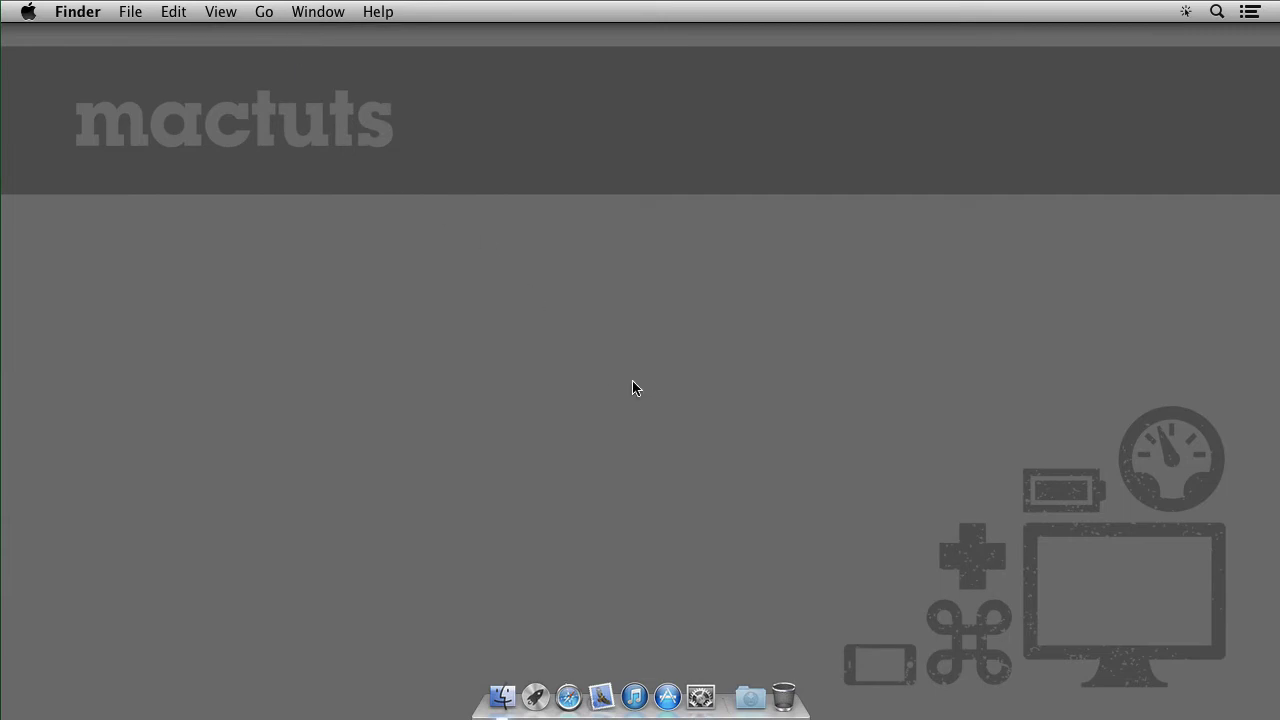
pyautogui.press('ctrl+alt+super+p')
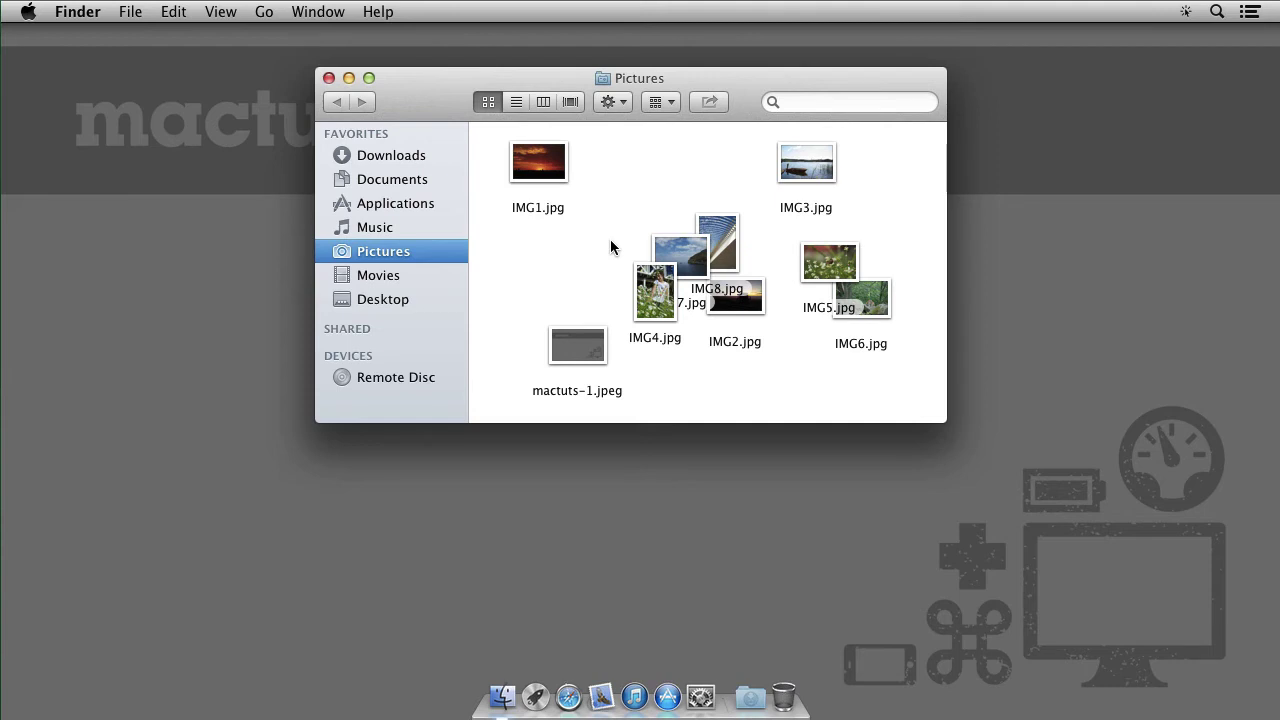
pyautogui.press('shift+super+h')
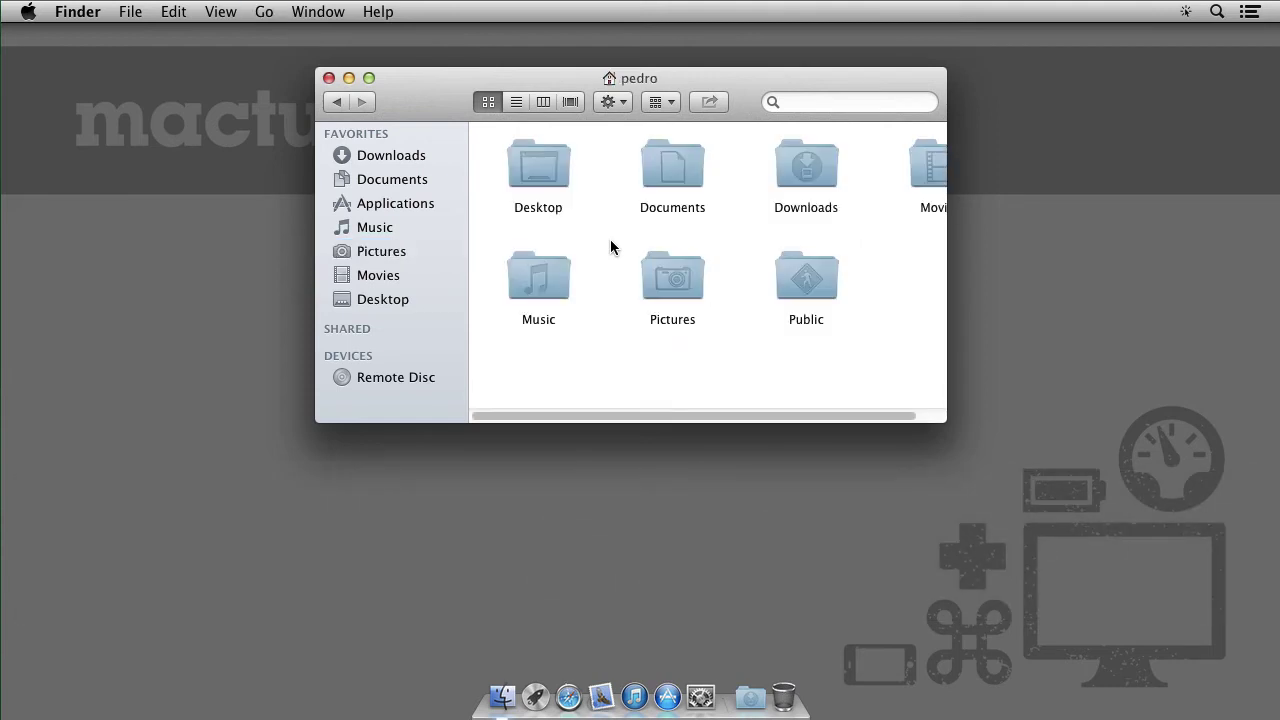
pyautogui.press('Right')
pyautogui.press('Right')
pyautogui.press('Right')
pyautogui.press('Right')
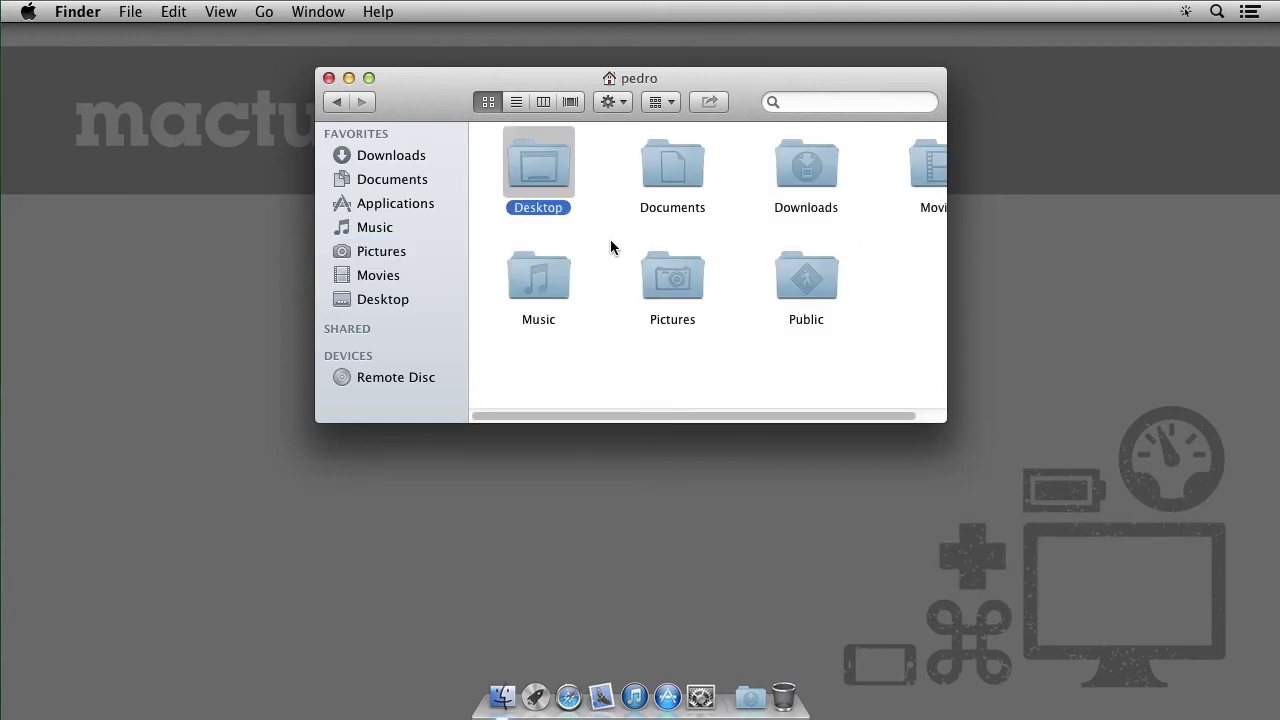
pyautogui.press('Left')
pyautogui.press('Left')
pyautogui.press('Left')
pyautogui.press('super+Down')
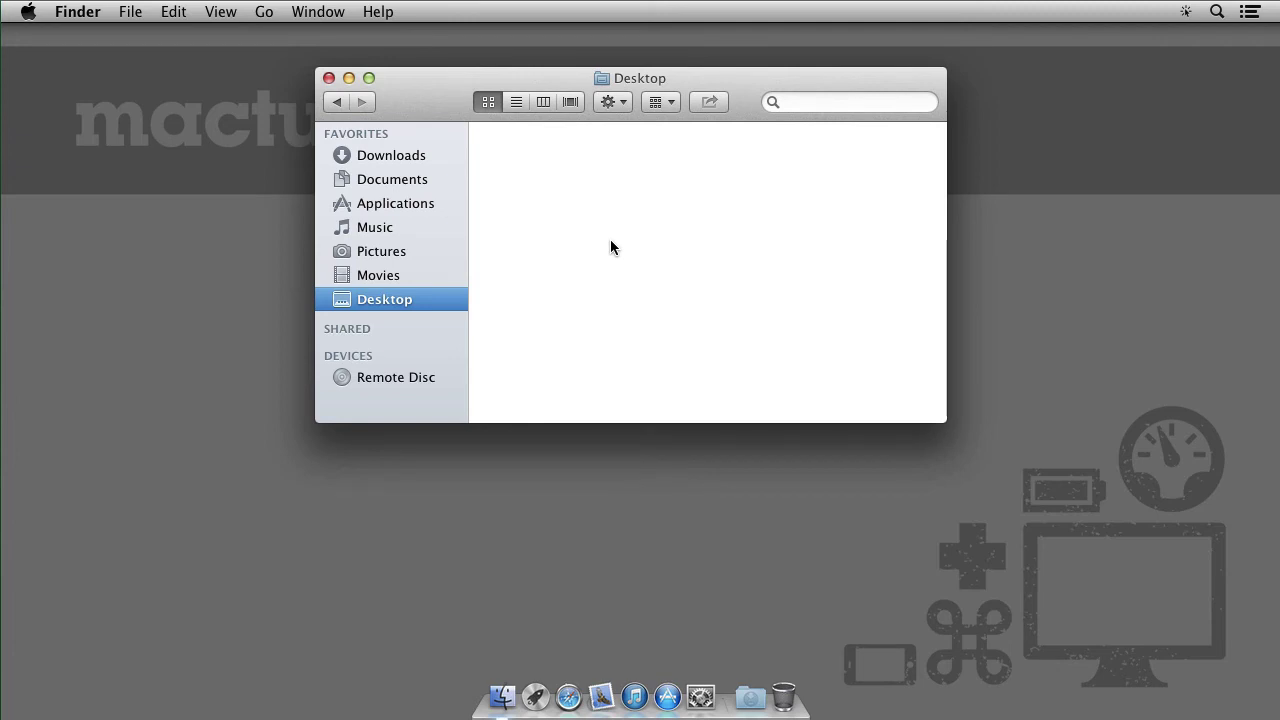
pyautogui.press('super+Up')
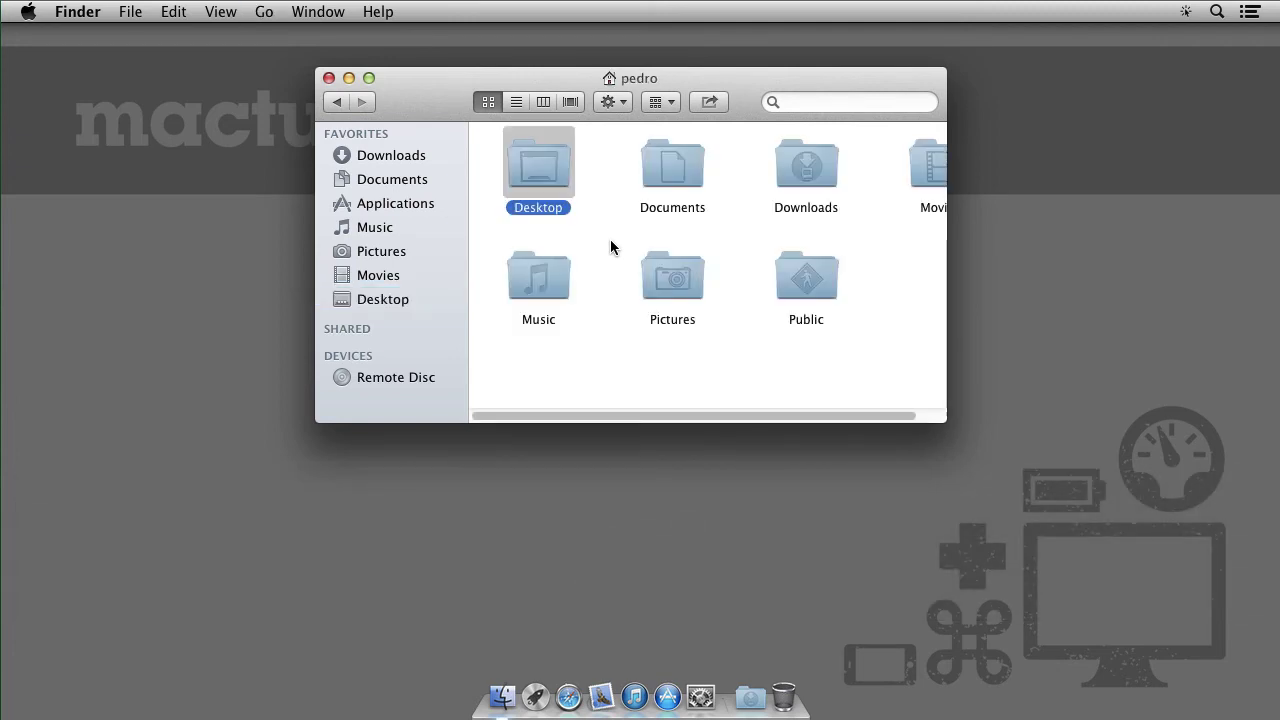
pyautogui.press('Right')
pyautogui.press('Right')
pyautogui.press('Right')
pyautogui.press('Left')
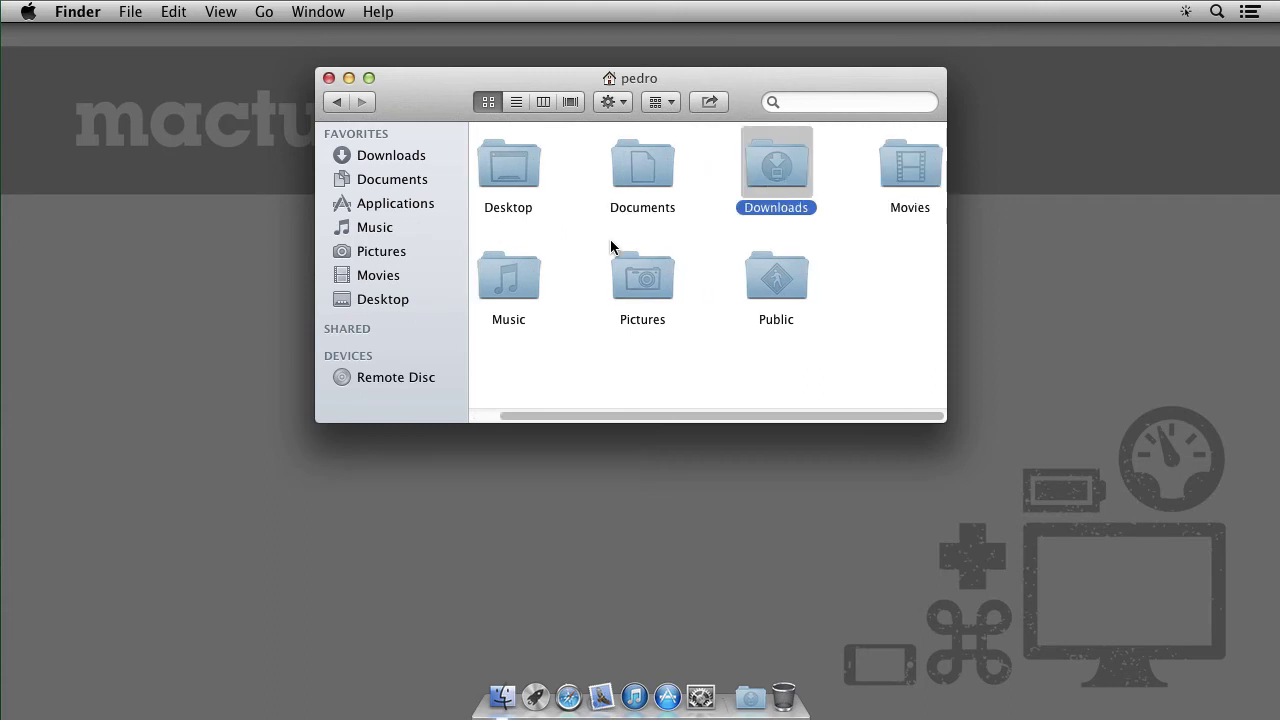
pyautogui.press('Left')
pyautogui.press('super+Down')
pyautogui.press('super+Up')
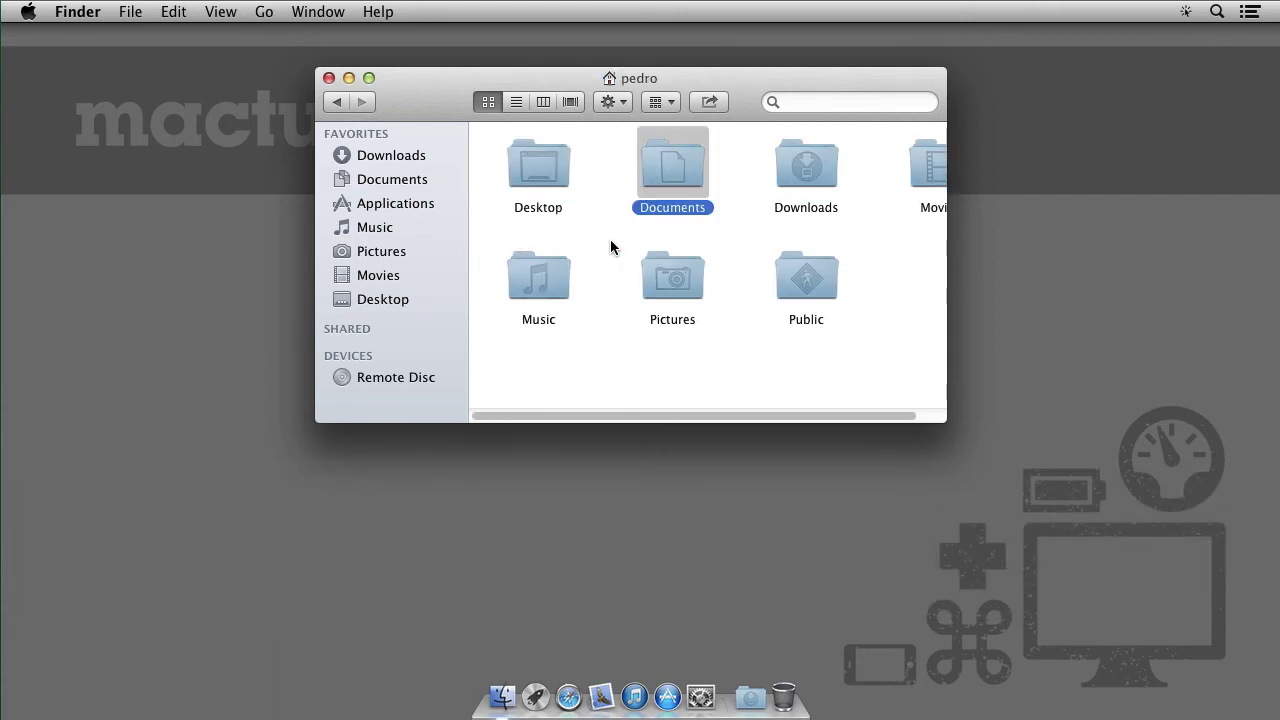
pyautogui.press('super+Down')
pyautogui.press('super+Down')
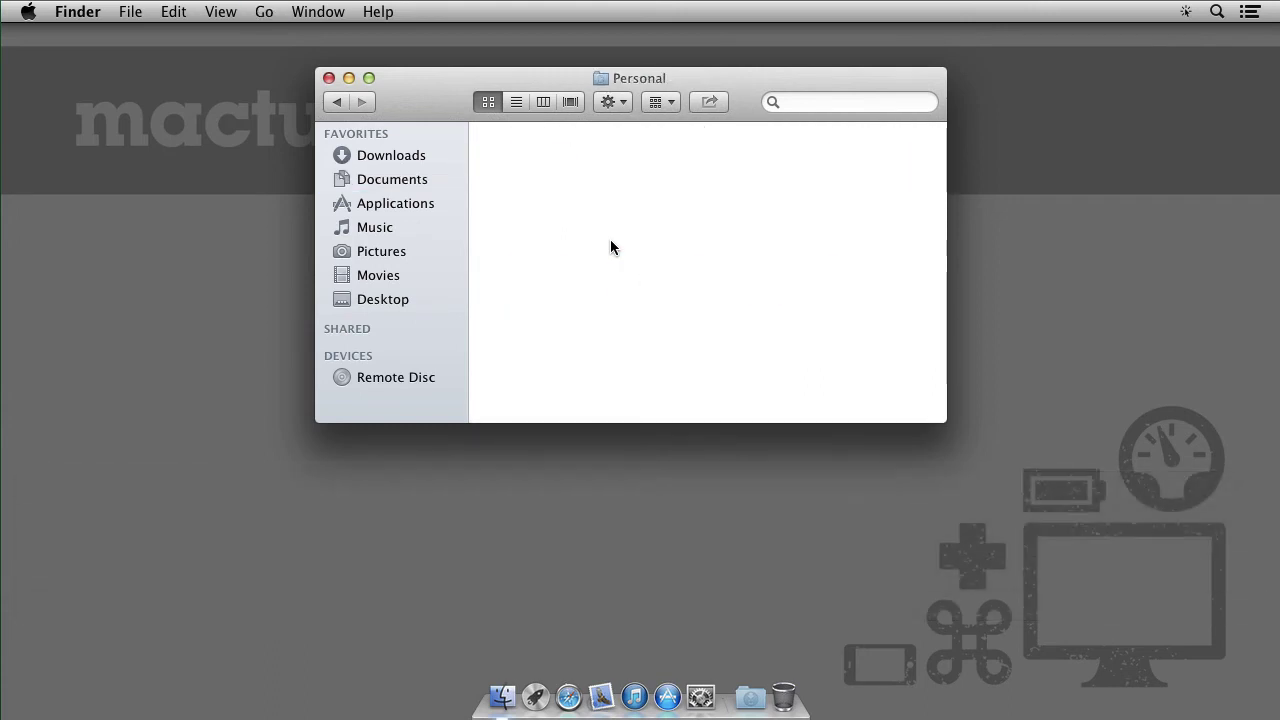
pyautogui.press('super+Up')
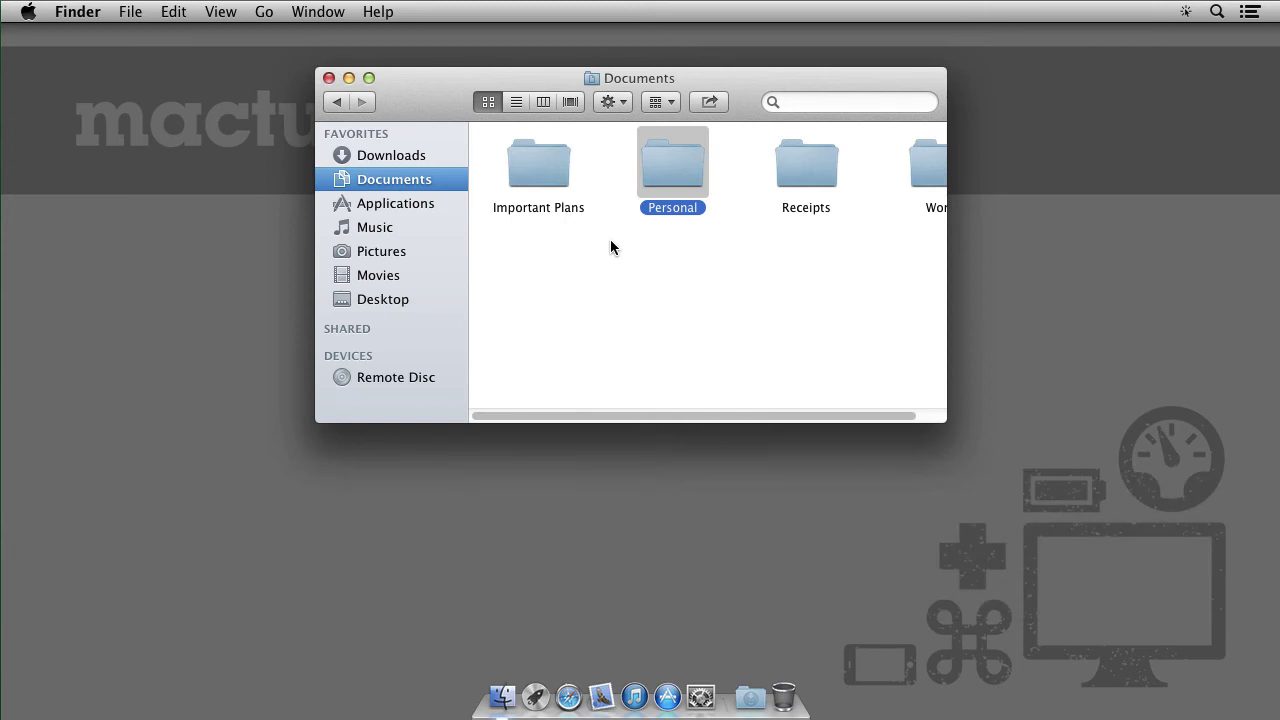
pyautogui.press('super+w')
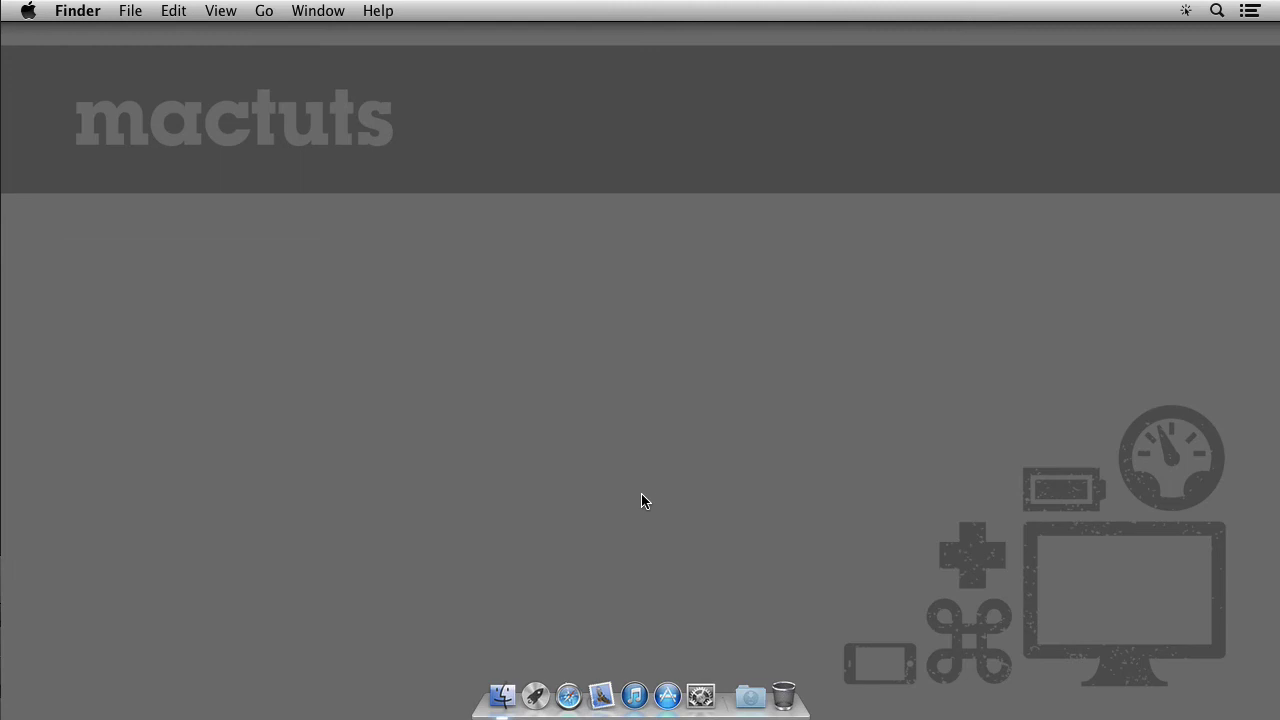
# From Keyboard Shortcuts > Services, open My Pictures in Automator via its right-click menu
pyautogui.click(703, 696)
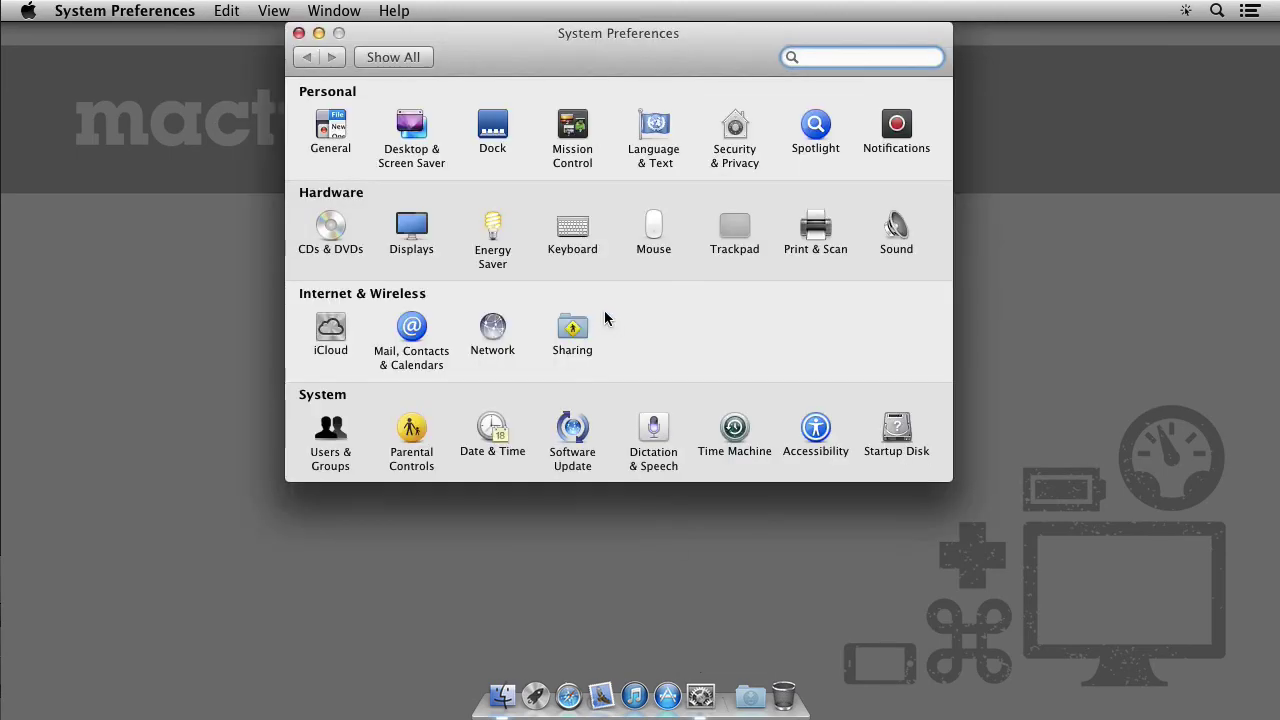
pyautogui.click(578, 236)
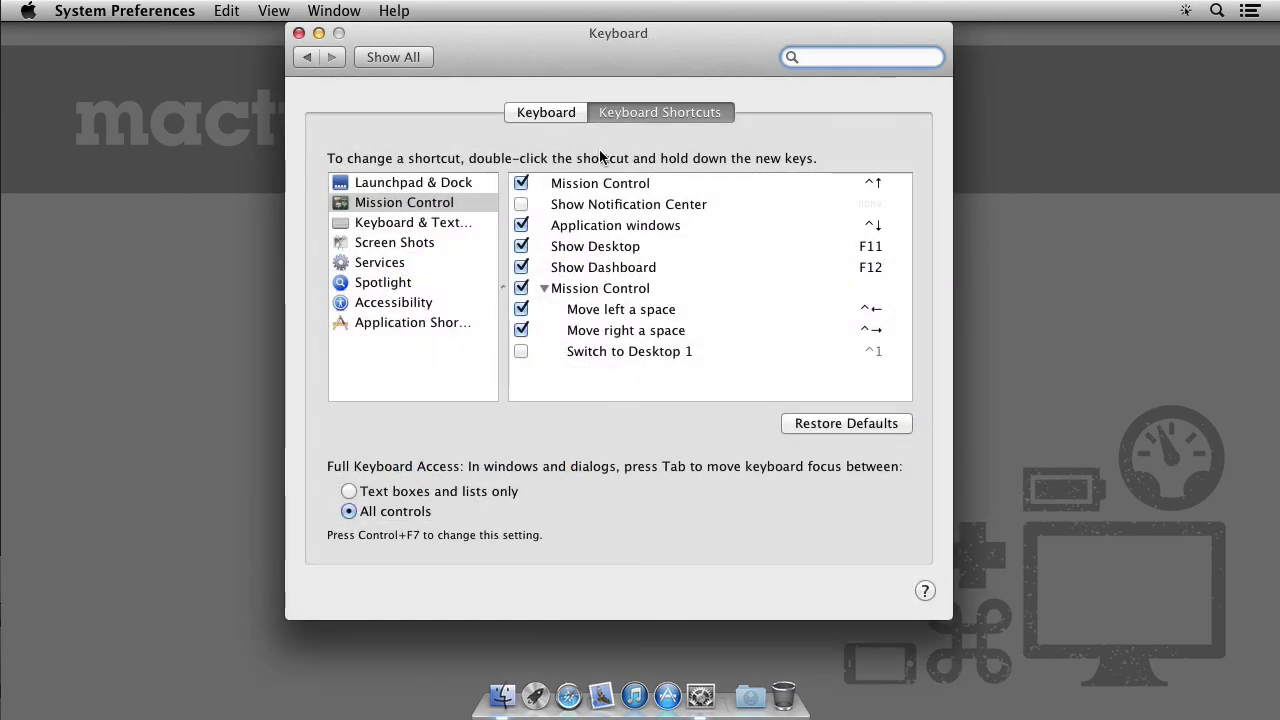
pyautogui.click(392, 265)
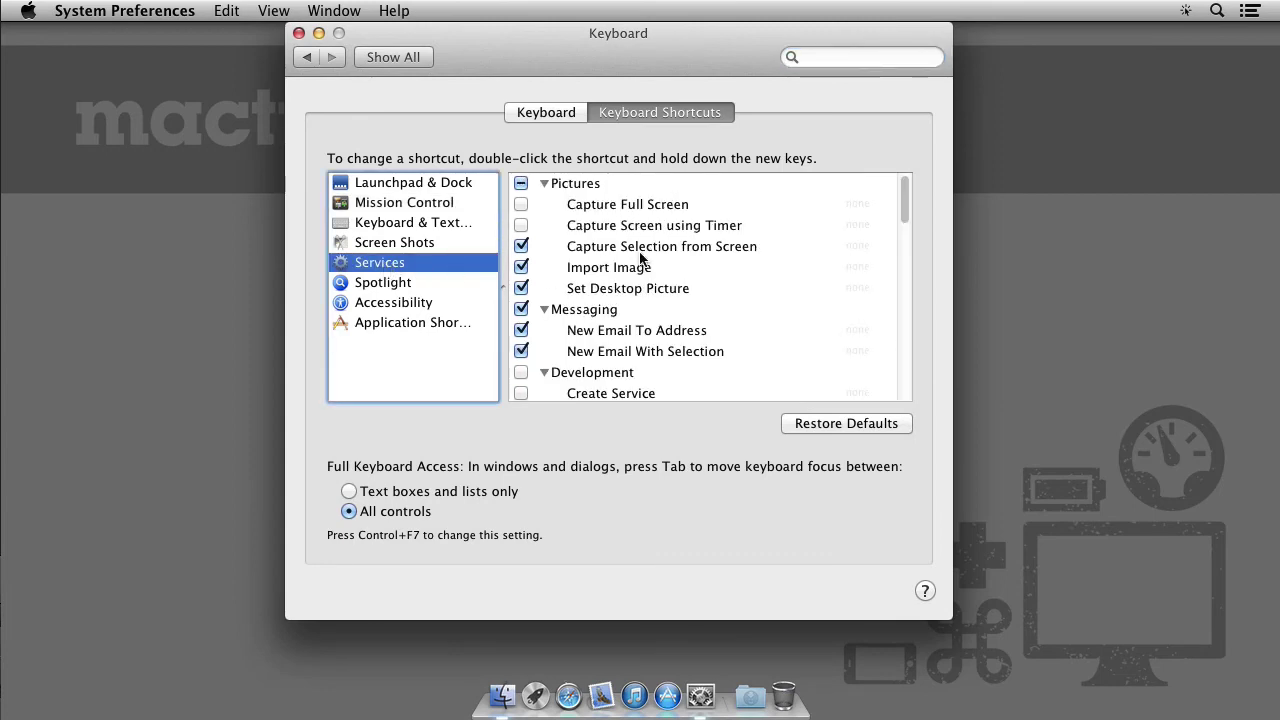
pyautogui.moveTo(905, 192); pyautogui.dragTo(890, 388)
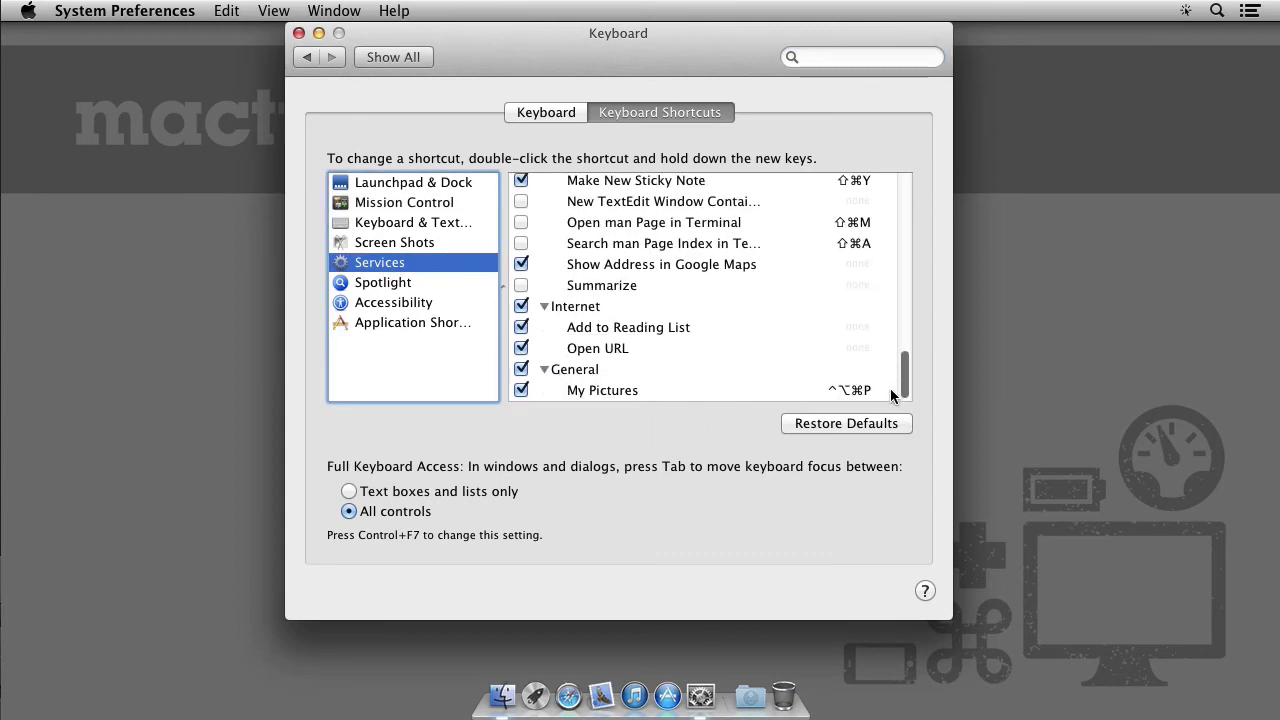
pyautogui.rightClick(619, 391)
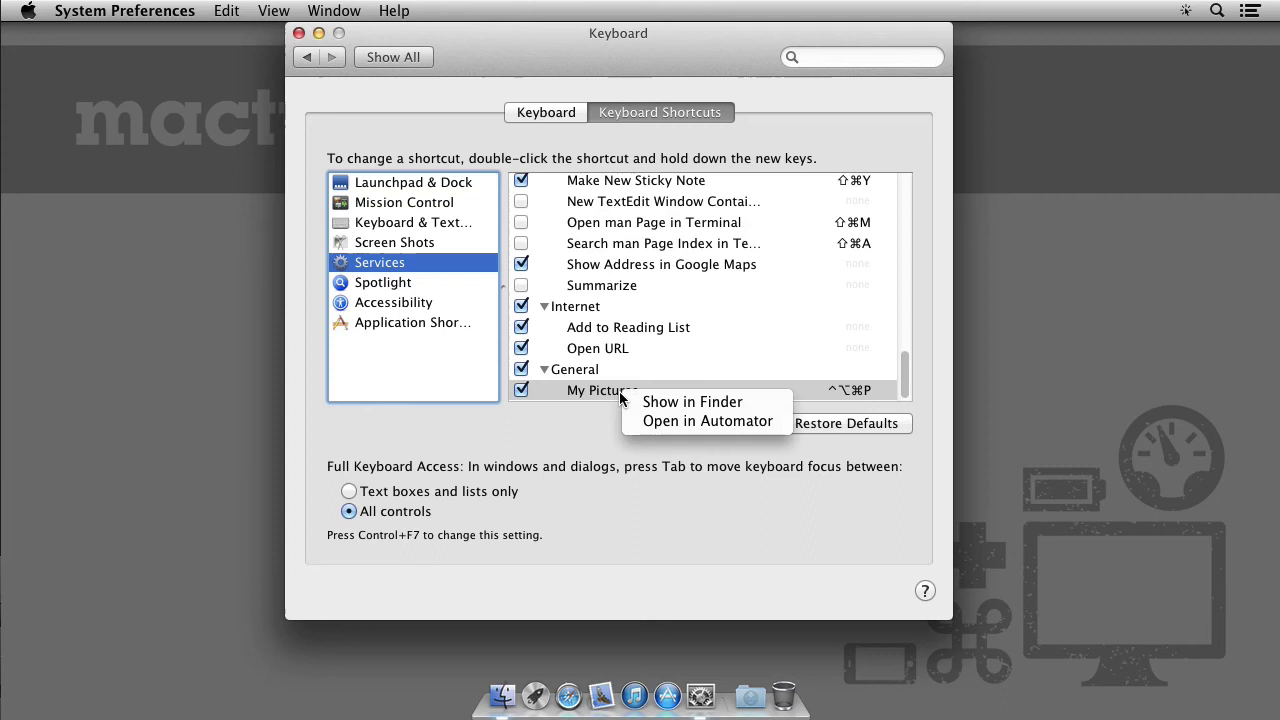
pyautogui.click(705, 422)
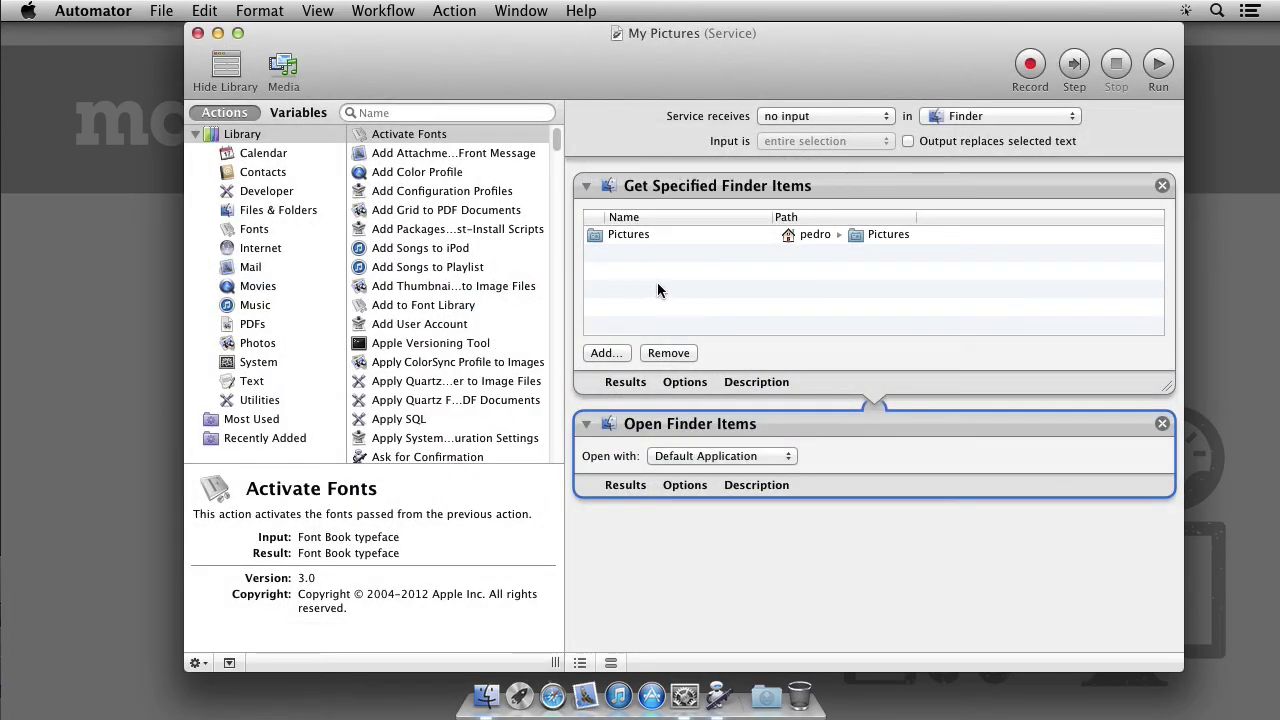
# Add the Documents folder and Pictures/IMG1.jpg to Get Specified Finder Items
pyautogui.click(604, 355)
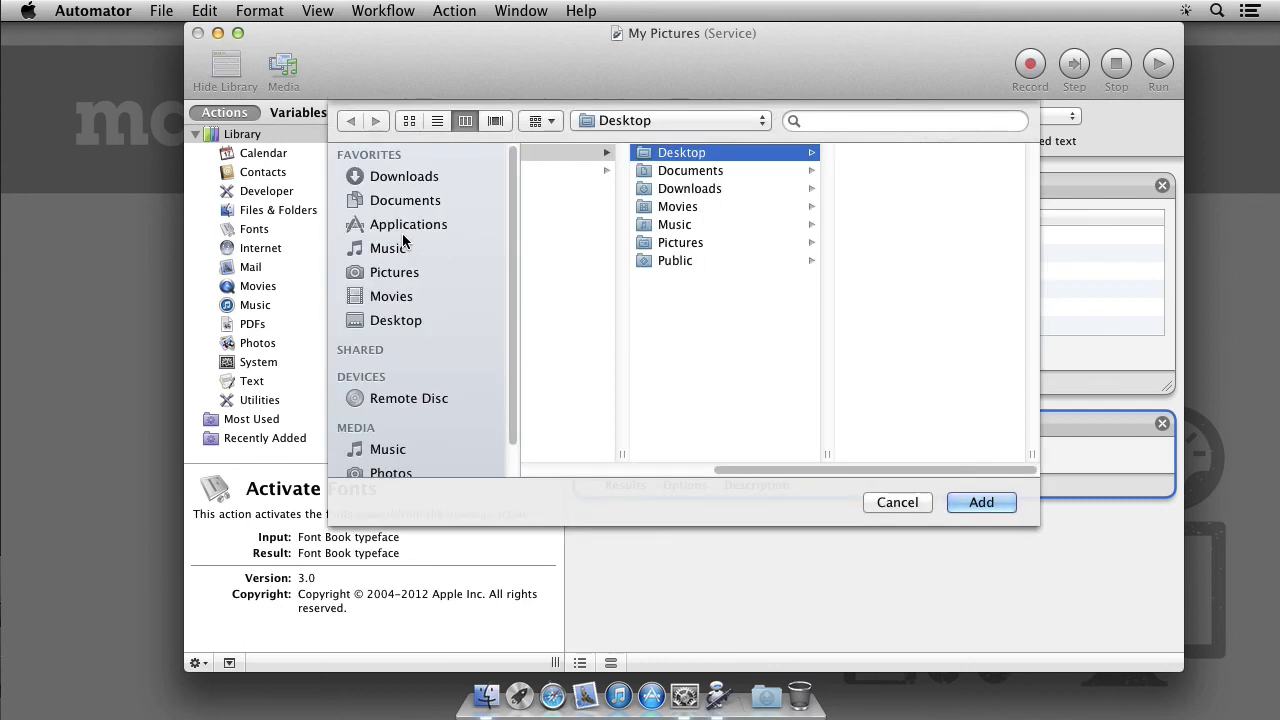
pyautogui.click(380, 200)
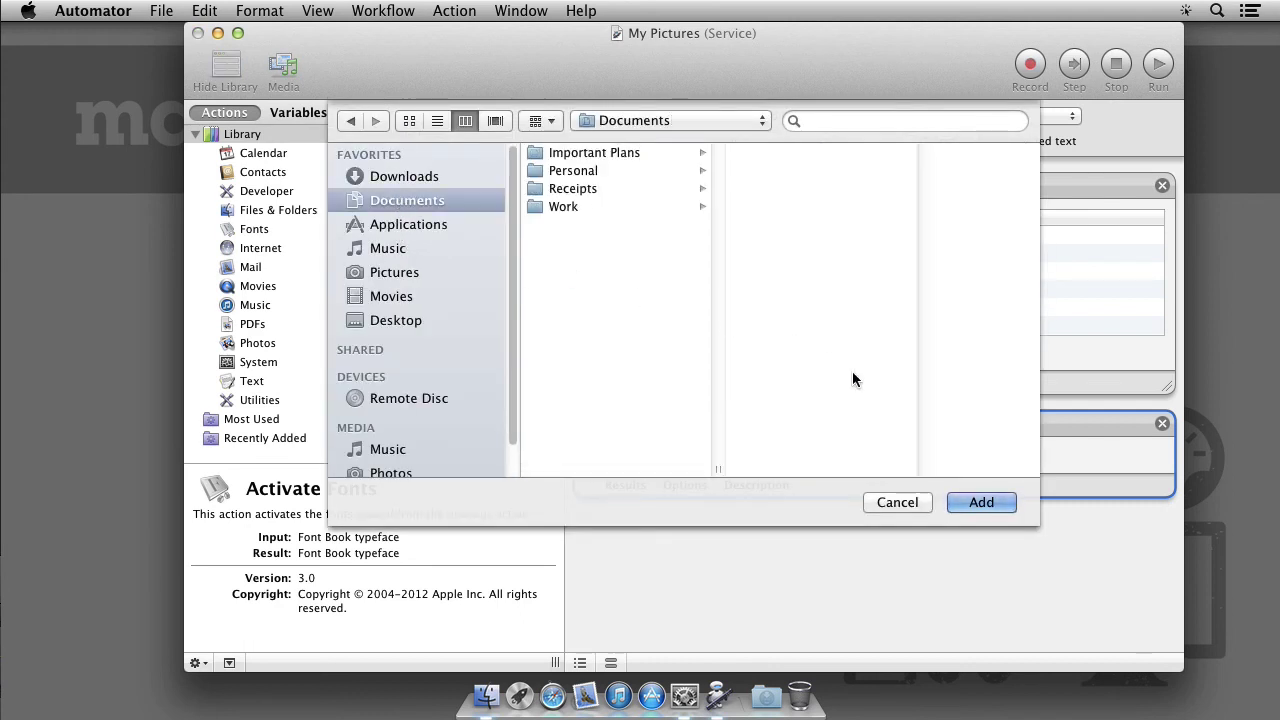
pyautogui.click(980, 503)
pyautogui.click(604, 355)
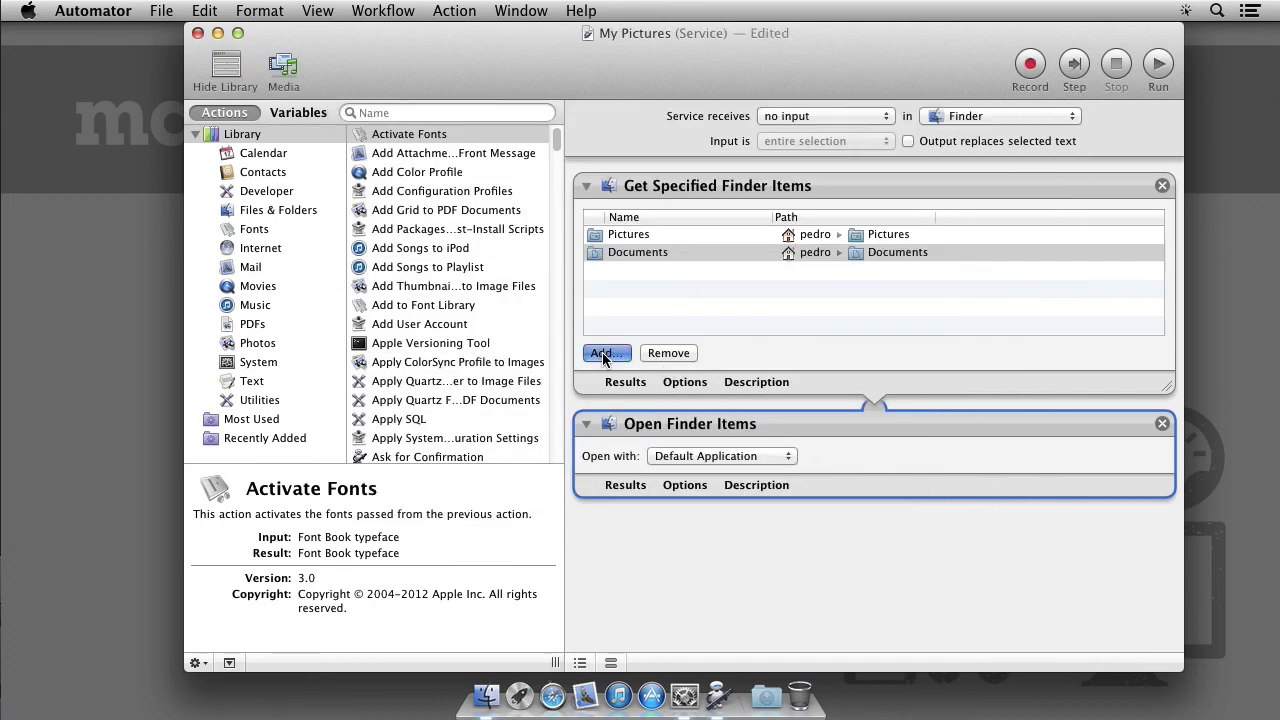
pyautogui.click(389, 274)
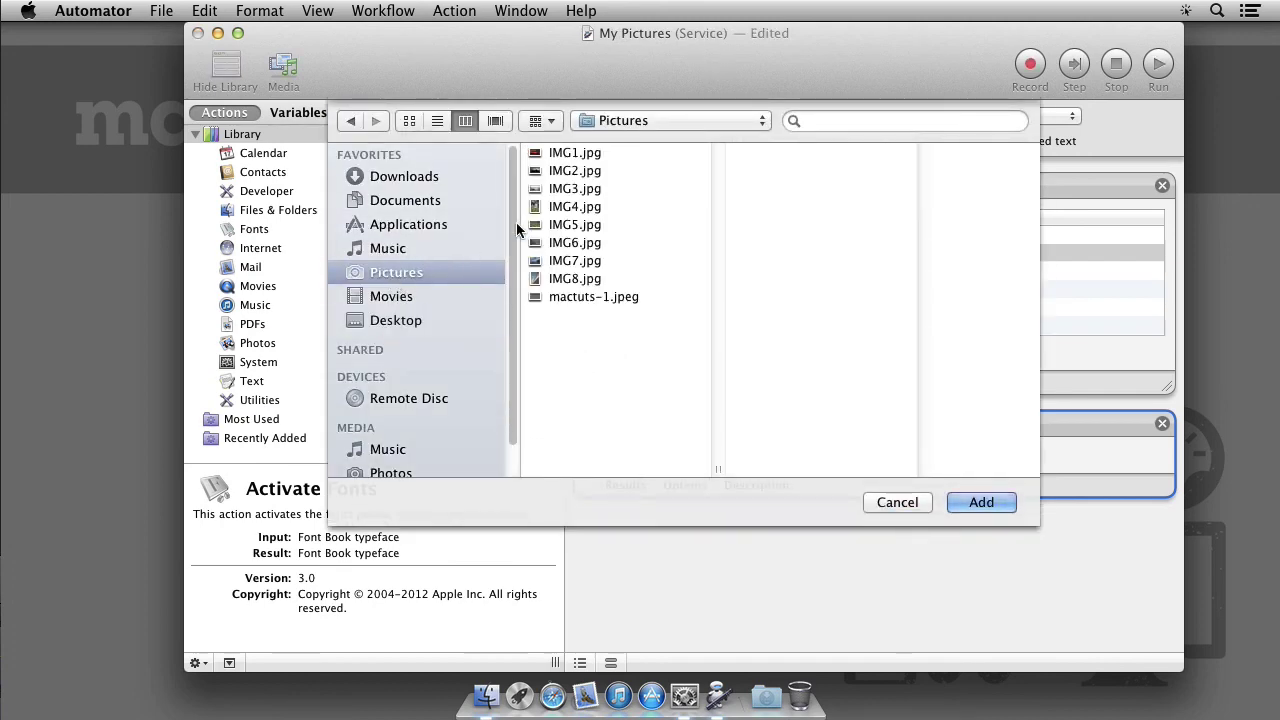
pyautogui.click(573, 156)
pyautogui.click(988, 506)
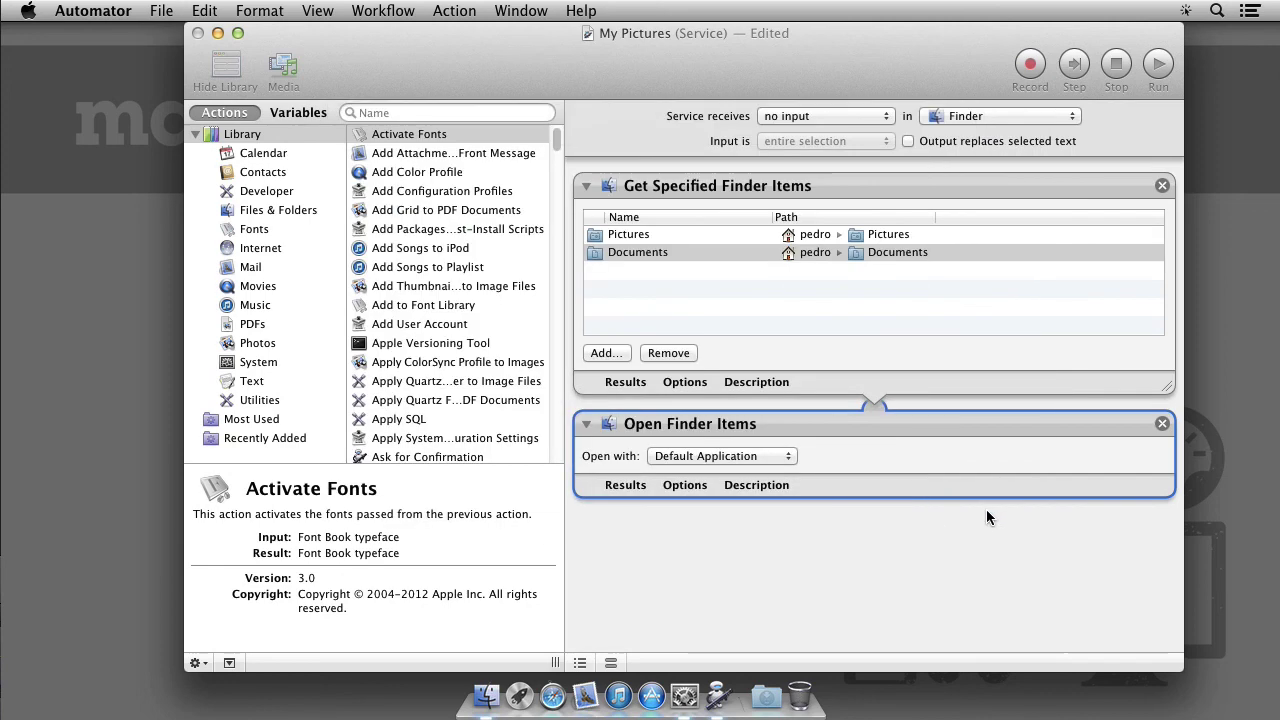
# Save the updated service and quit Automator
pyautogui.click(161, 11)
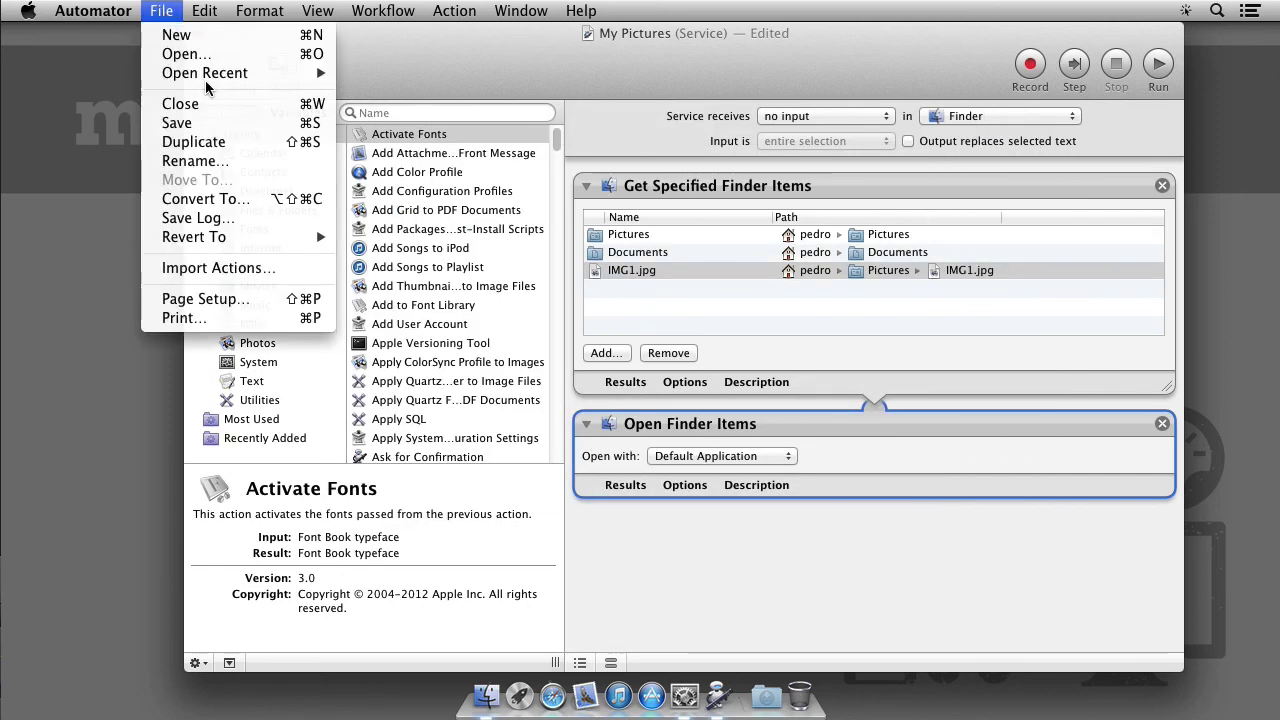
pyautogui.click(215, 124)
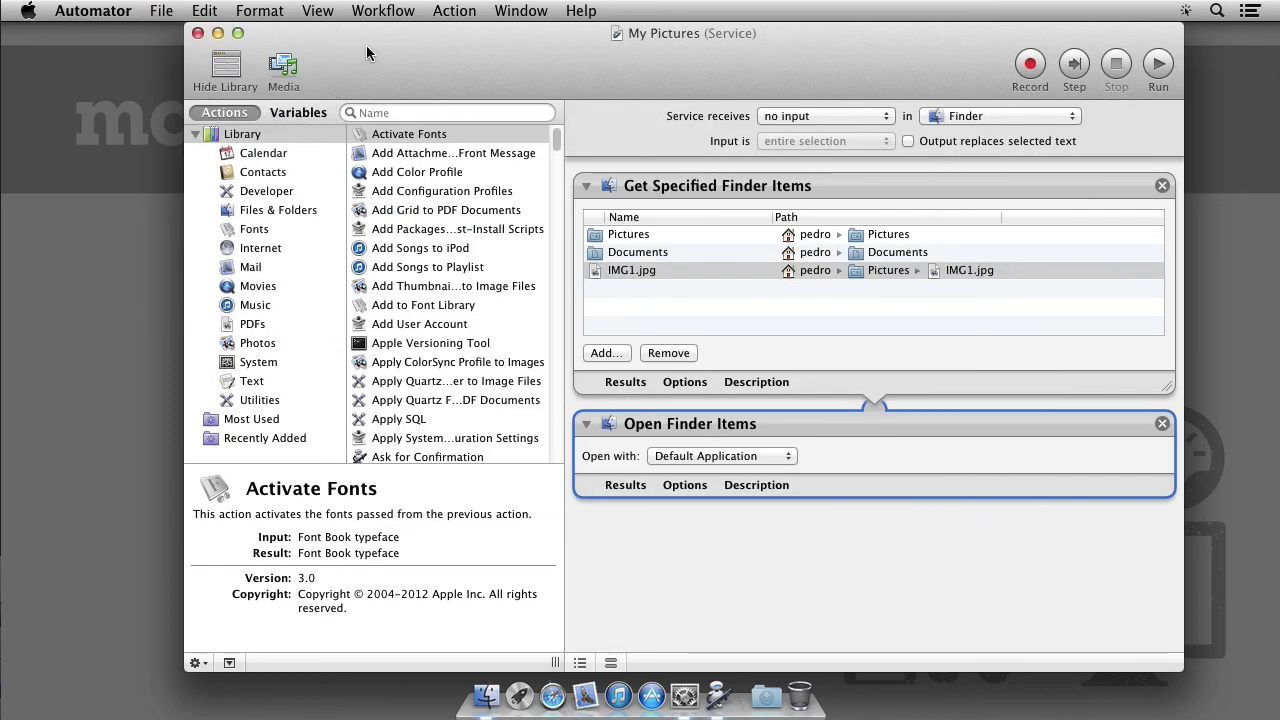
pyautogui.press('super+q')
pyautogui.press('super+q')
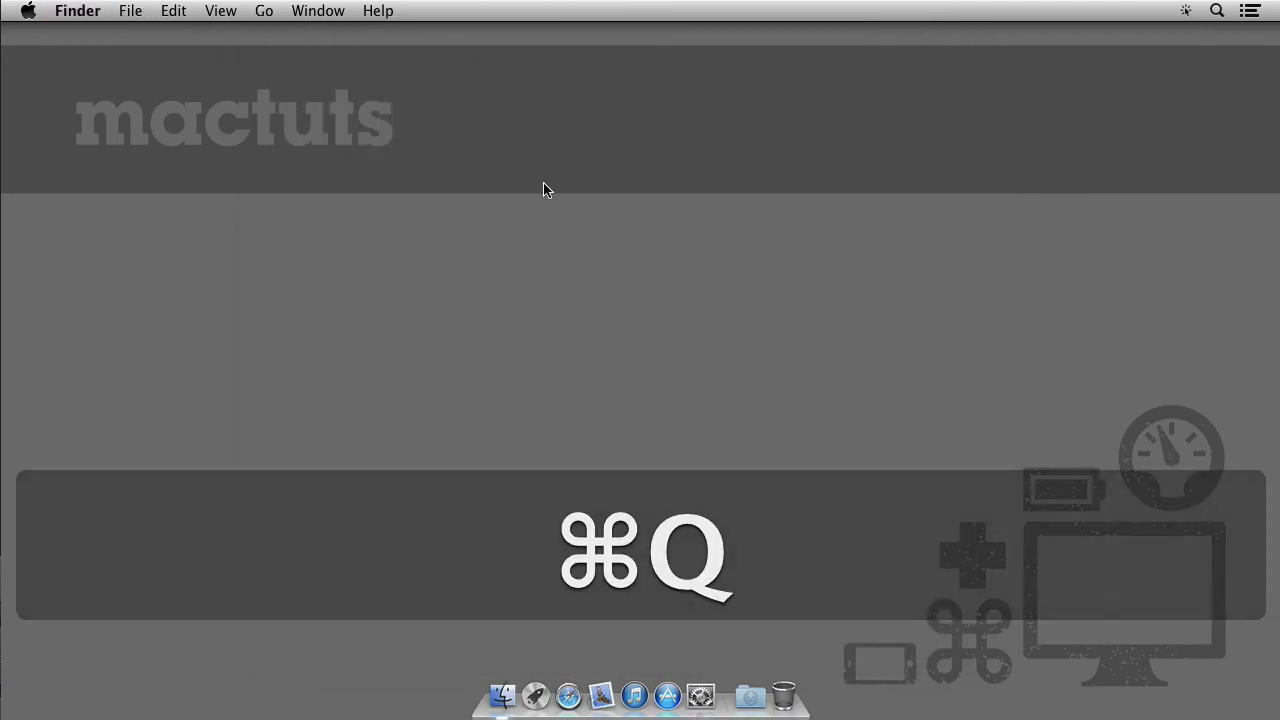
# Run My Pictures with Control-Option-Command-P, opening IMG1.jpg in Preview and both folders in Finder
pyautogui.press('ctrl+alt+super+p')
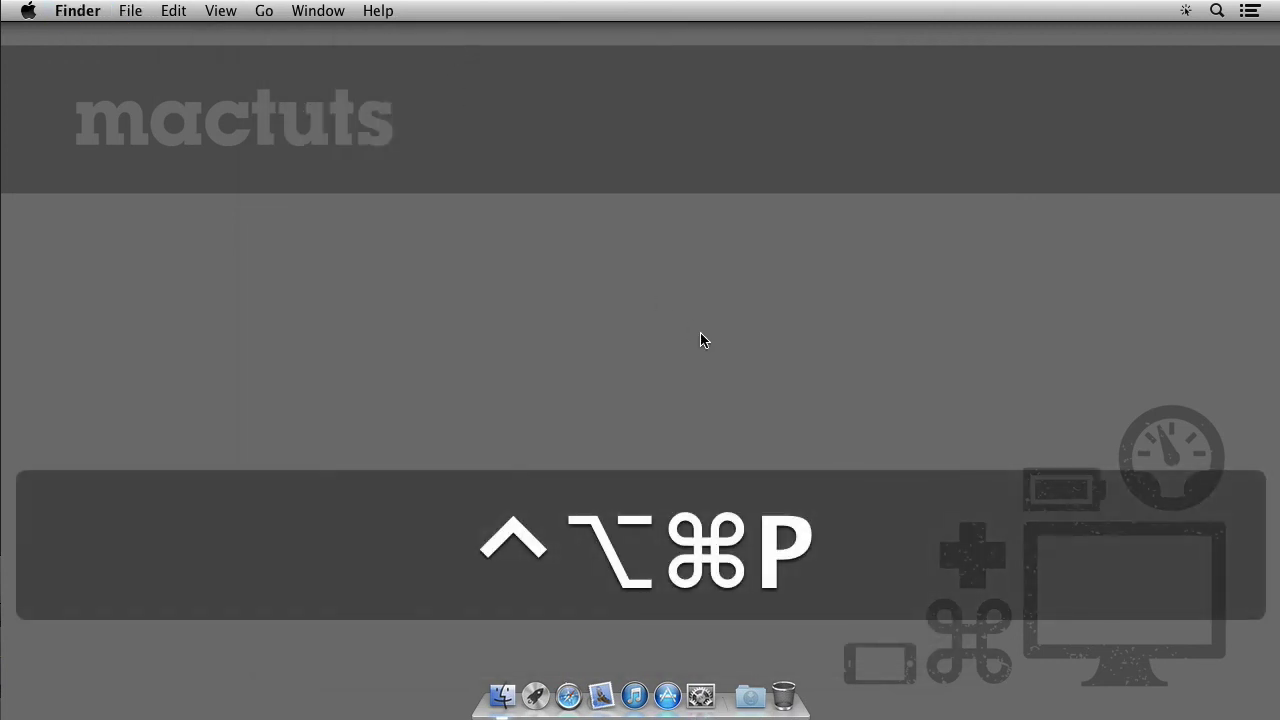